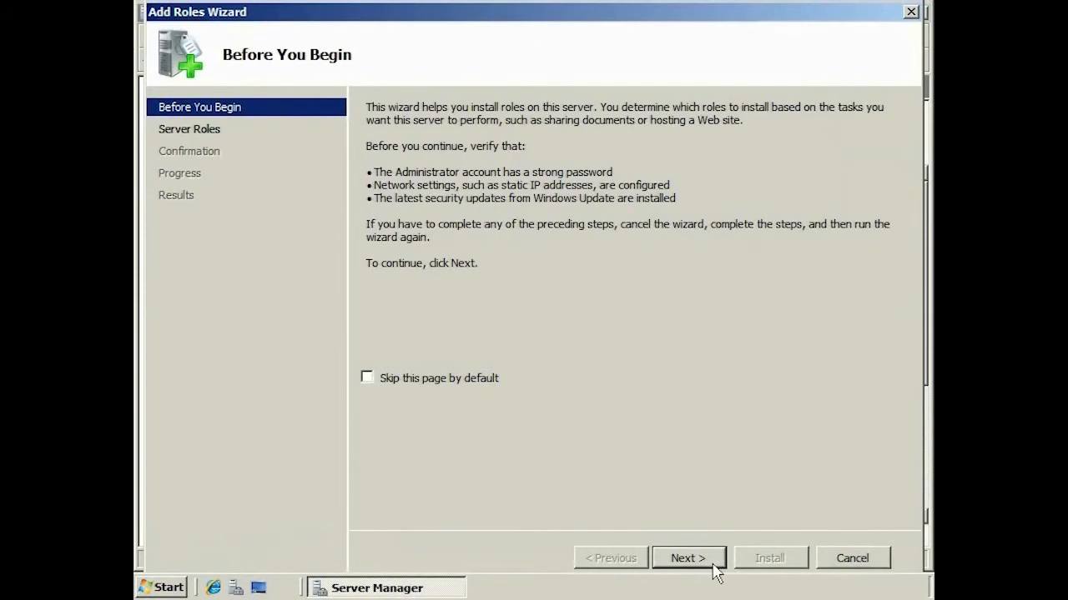
Step: Select the Hyper-V role with a virtual network on Local Area Connection
{"action": "left_click", "coordinate": [380, 315]}
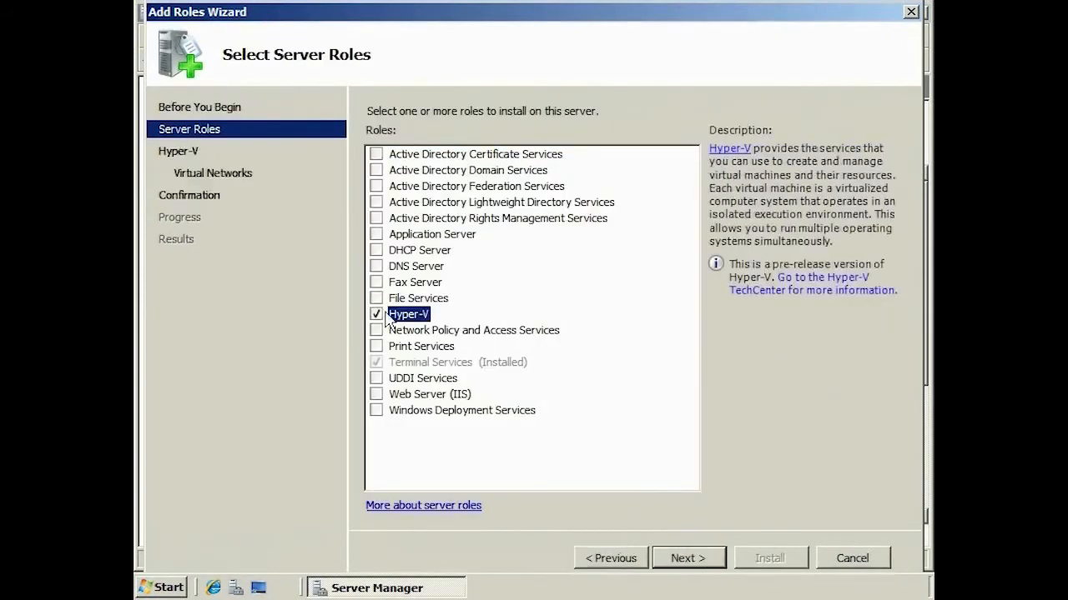
{"action": "left_click", "coordinate": [716, 559]}
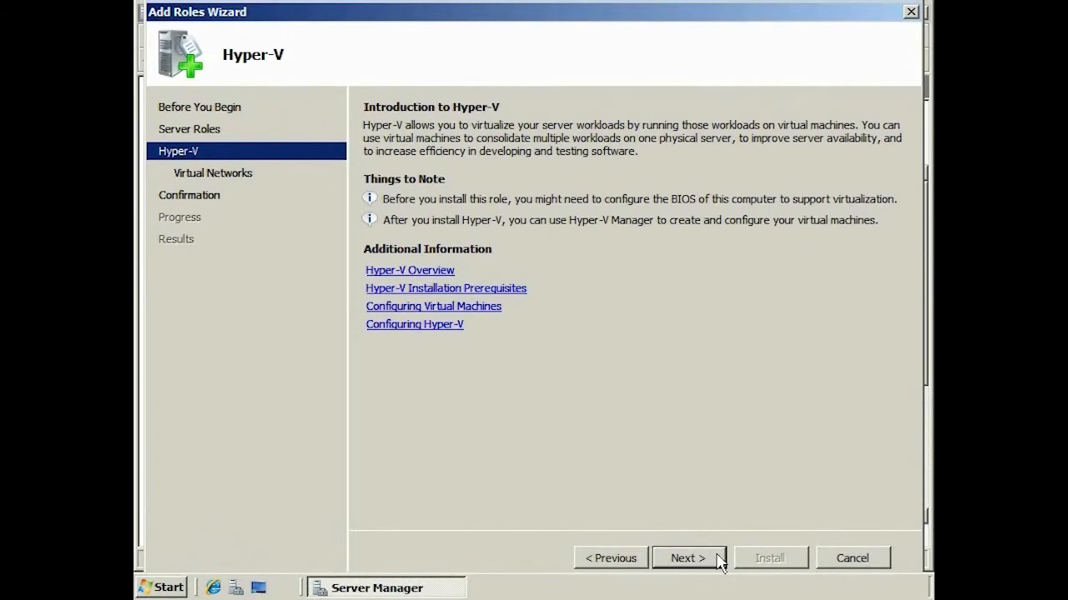
{"action": "left_click", "coordinate": [718, 560]}
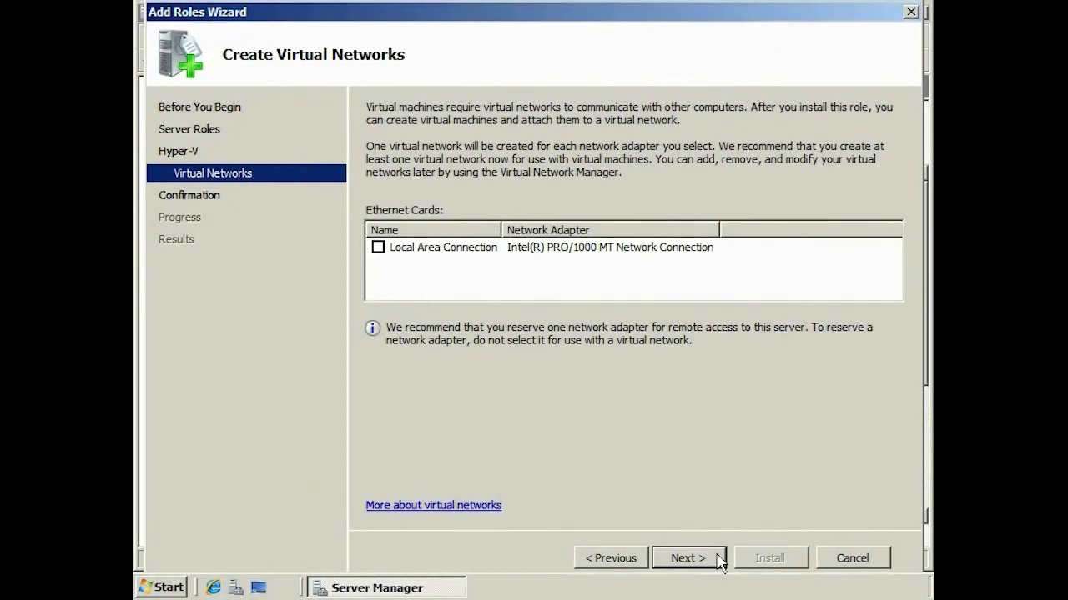
{"action": "left_click", "coordinate": [383, 249]}
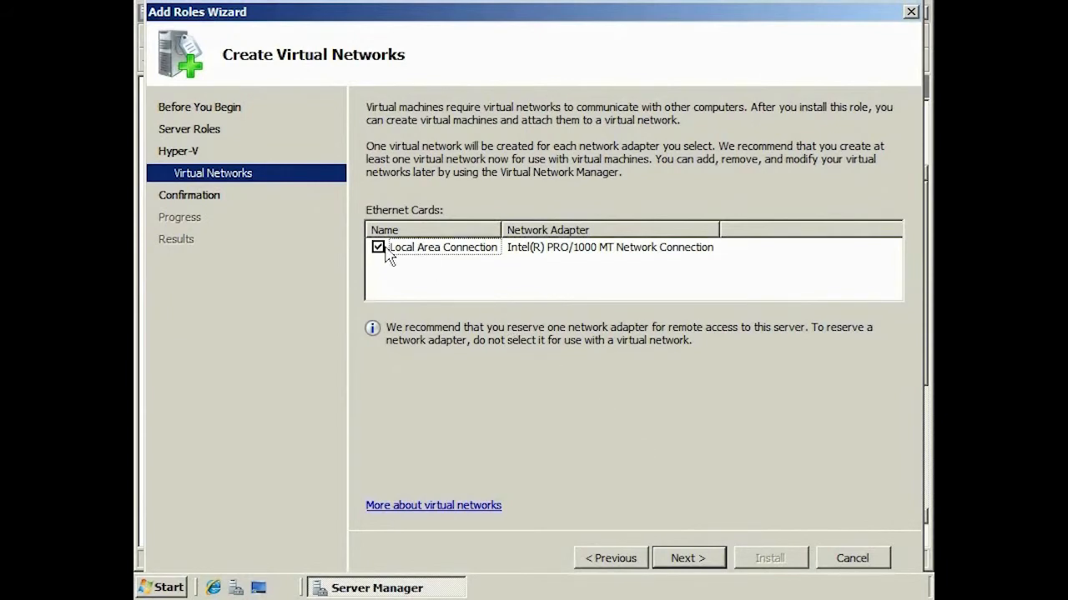
{"action": "left_click", "coordinate": [715, 567]}
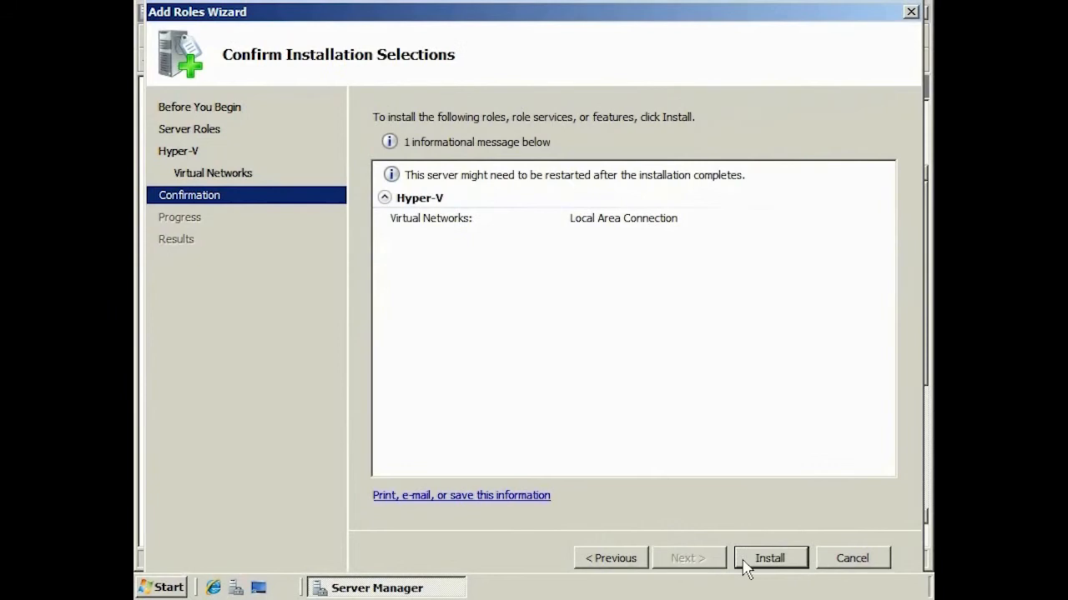
Step: Install the Hyper-V role, close the results, and restart the server now
{"action": "left_click", "coordinate": [797, 564]}
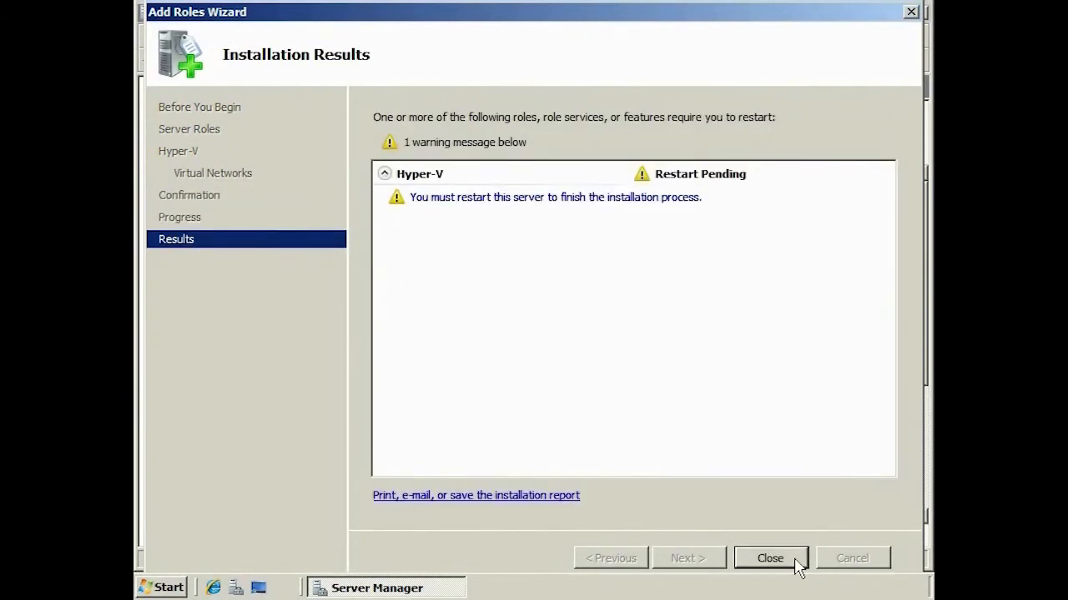
{"action": "left_click", "coordinate": [797, 564]}
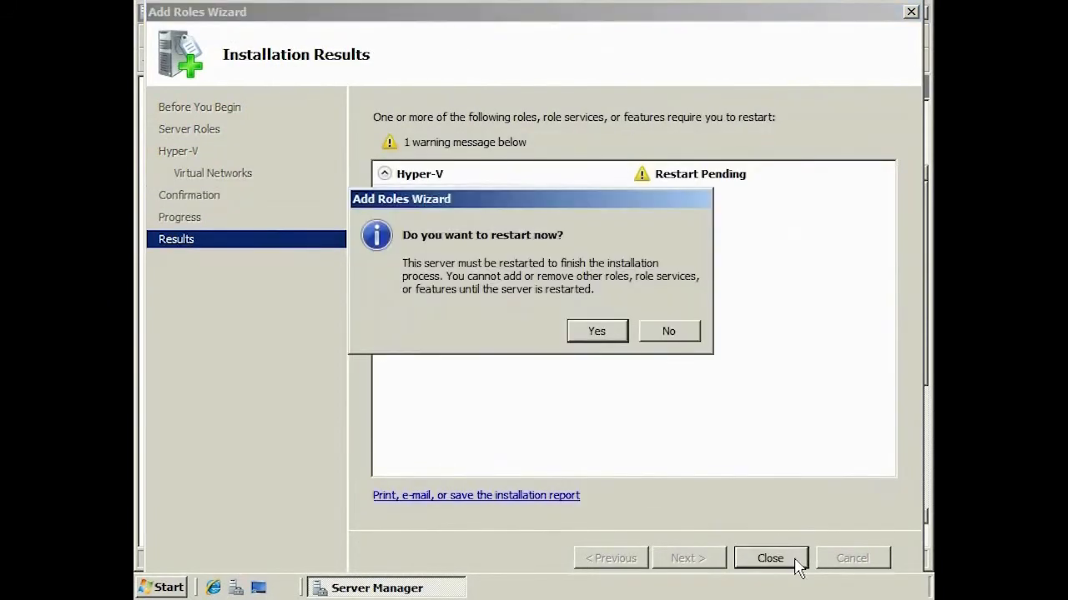
{"action": "left_click", "coordinate": [598, 332]}
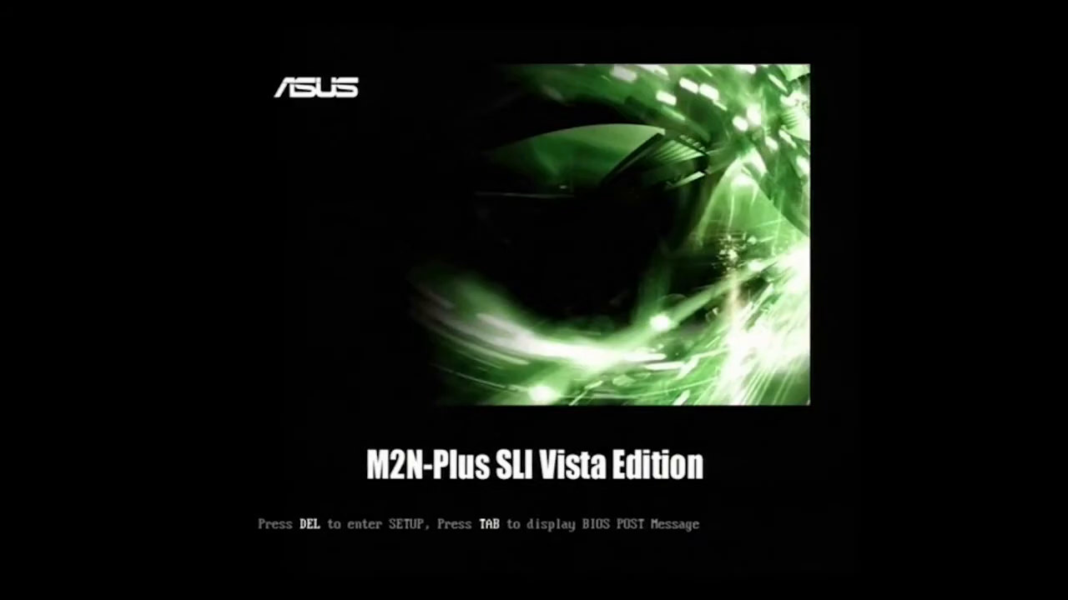
Step: In BIOS setup, set AMD Virtualization under Advanced > CPU Configuration to Enabled
{"action": "key", "text": "Delete"}
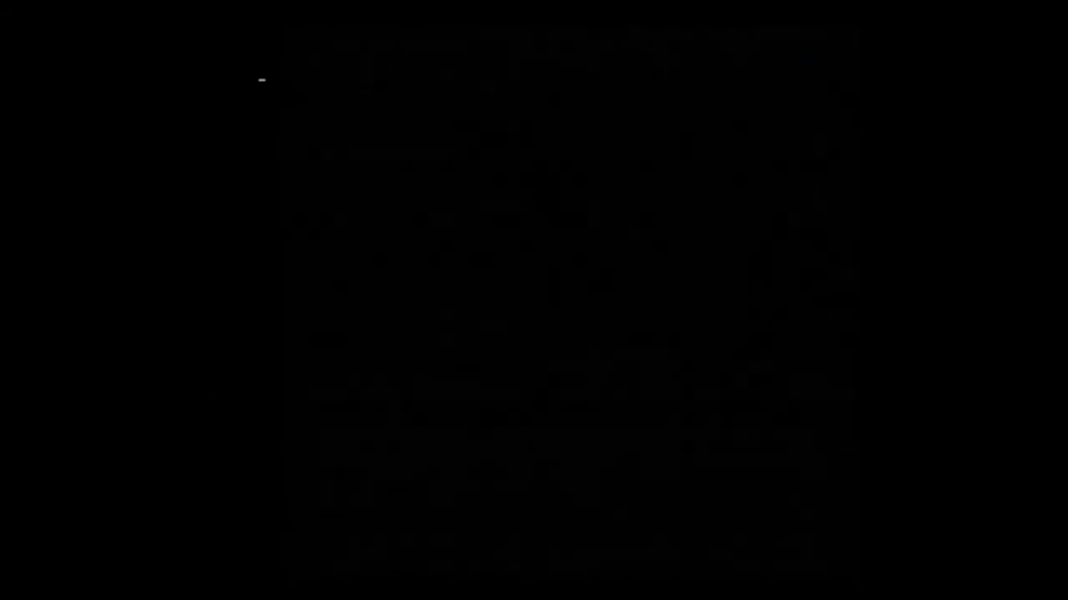
{"action": "key", "text": "Right"}
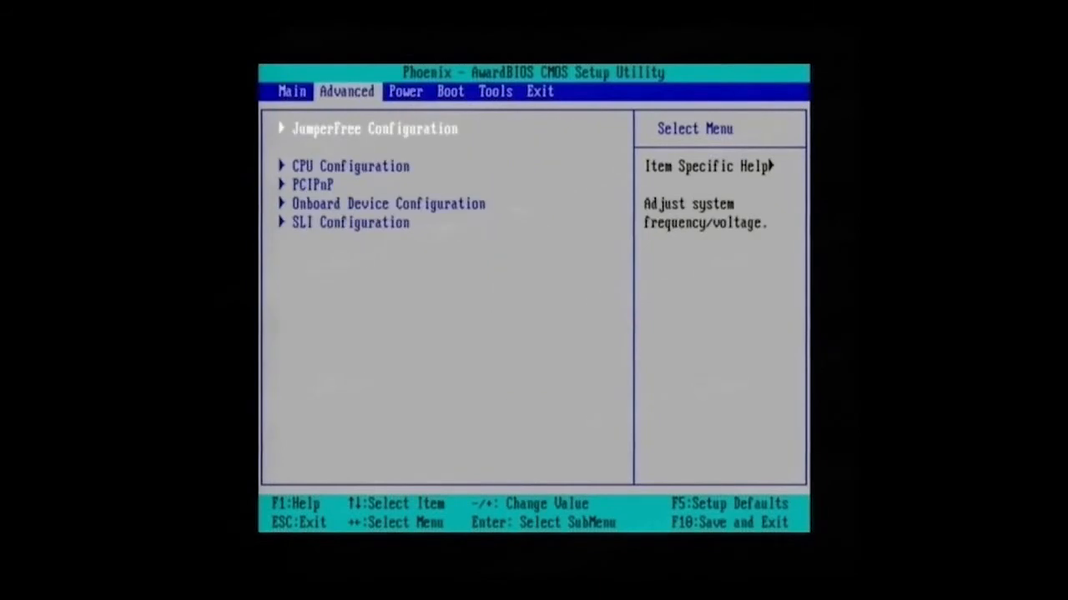
{"action": "key", "text": "Down"}
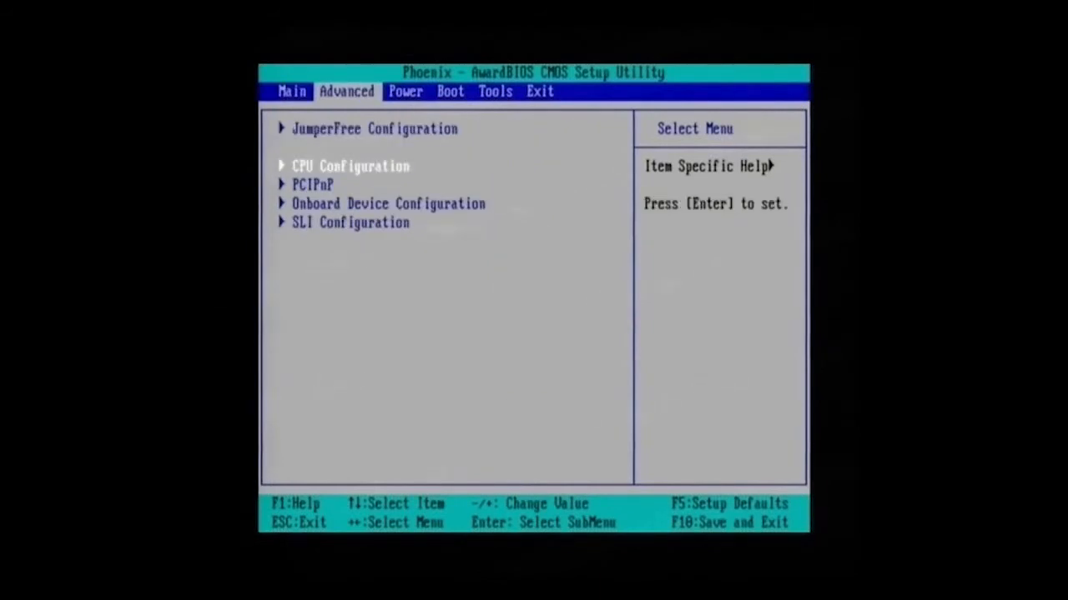
{"action": "key", "text": "Return"}
{"action": "key", "text": "Down"}
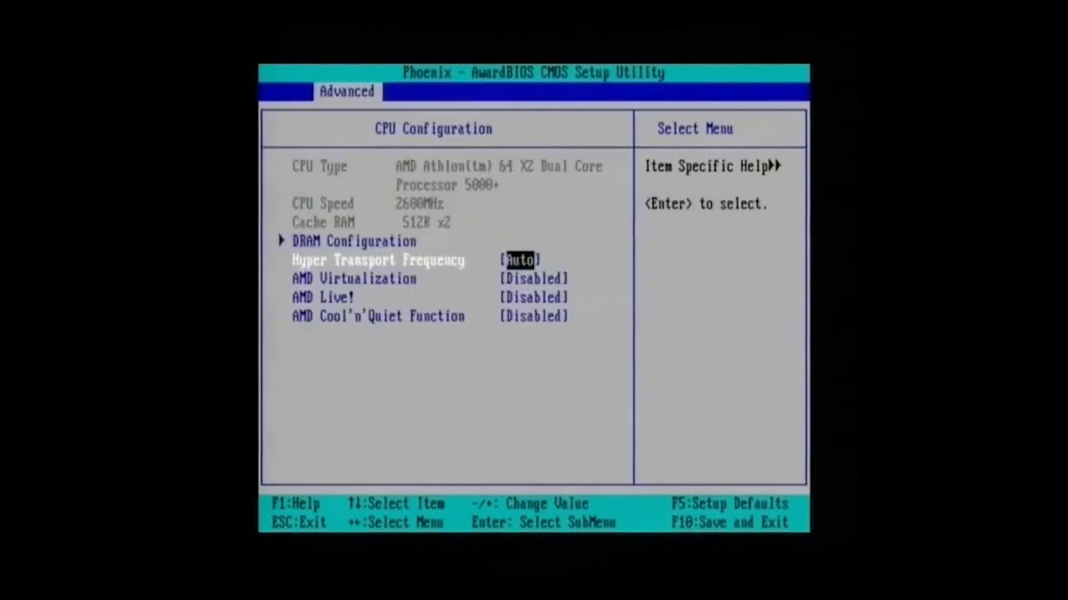
{"action": "key", "text": "Down"}
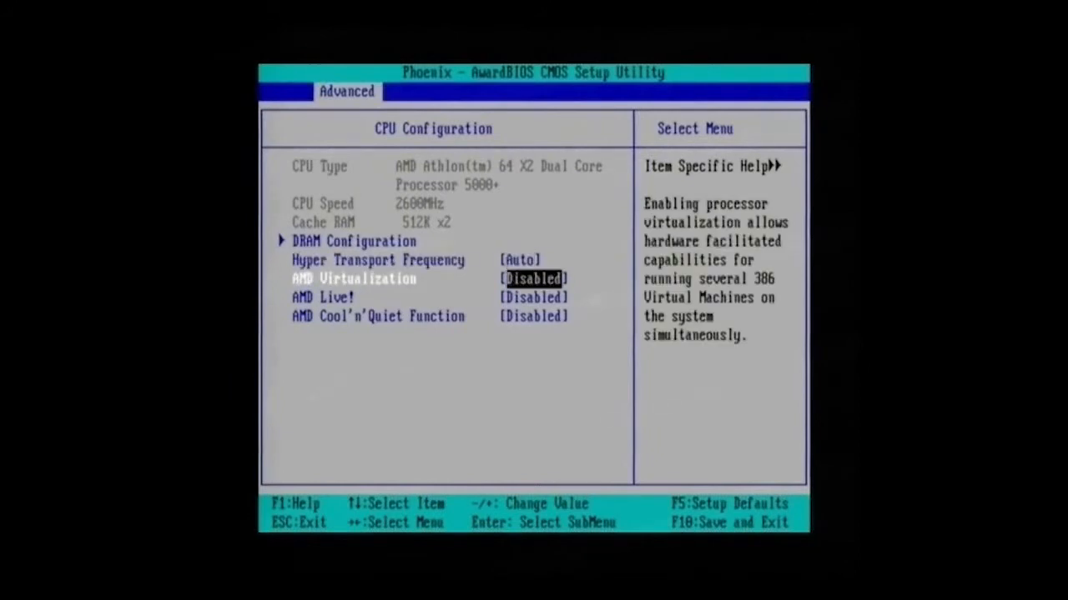
{"action": "key", "text": "Return"}
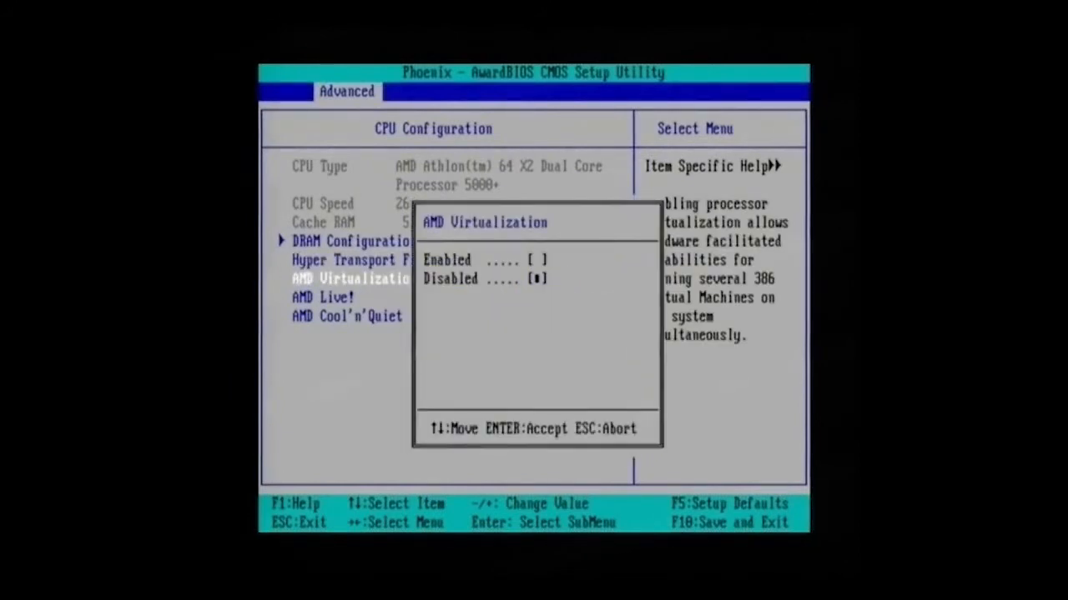
{"action": "key", "text": "Up"}
{"action": "key", "text": "Return"}
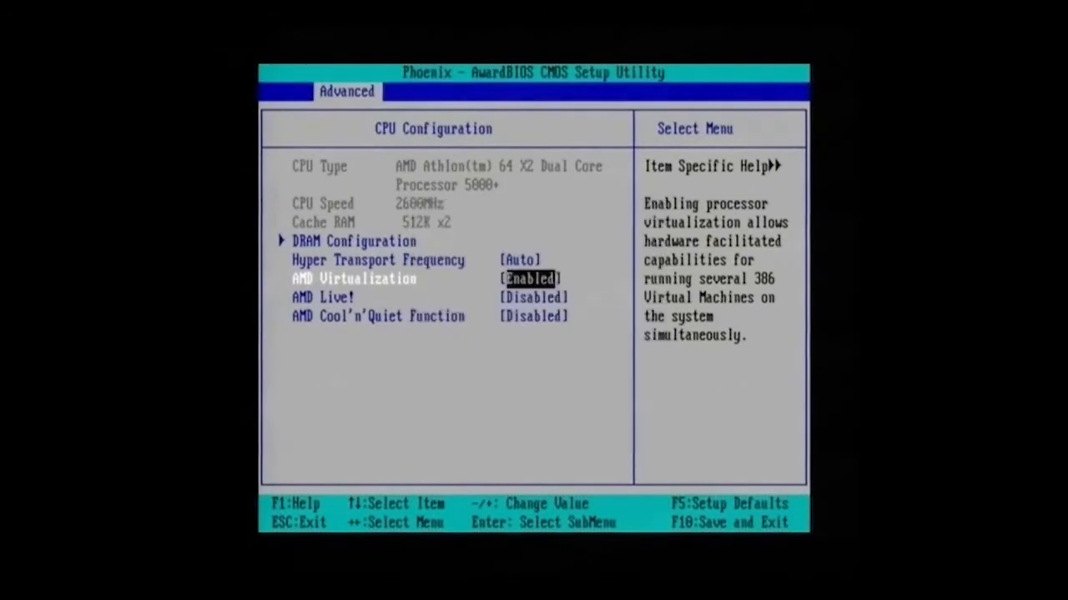
Step: Save the BIOS configuration with F10 and reboot
{"action": "key", "text": "Down"}
{"action": "key", "text": "F10"}
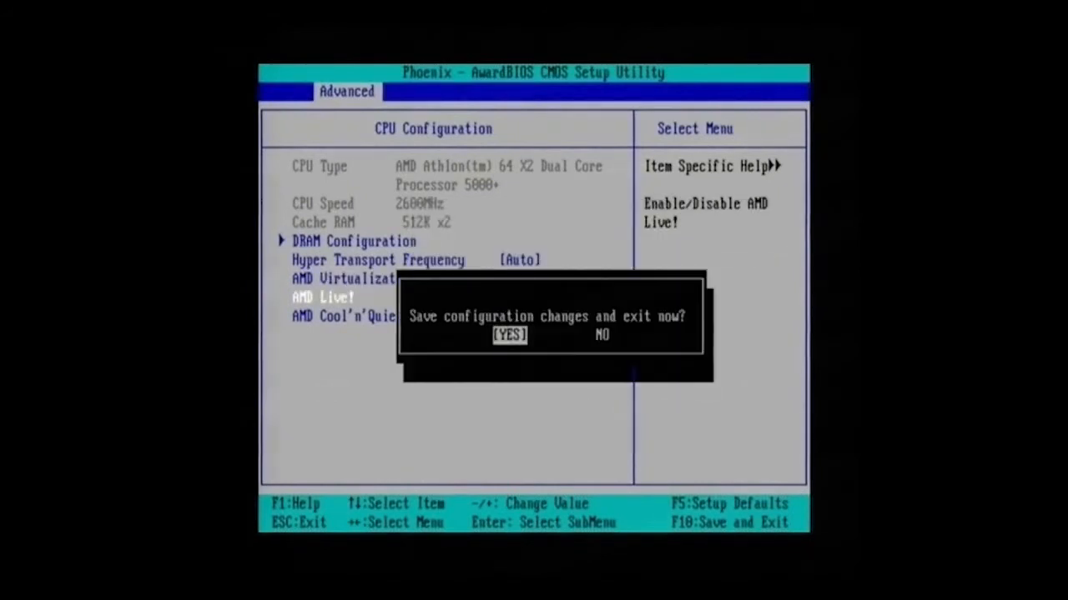
{"action": "key", "text": "Return"}
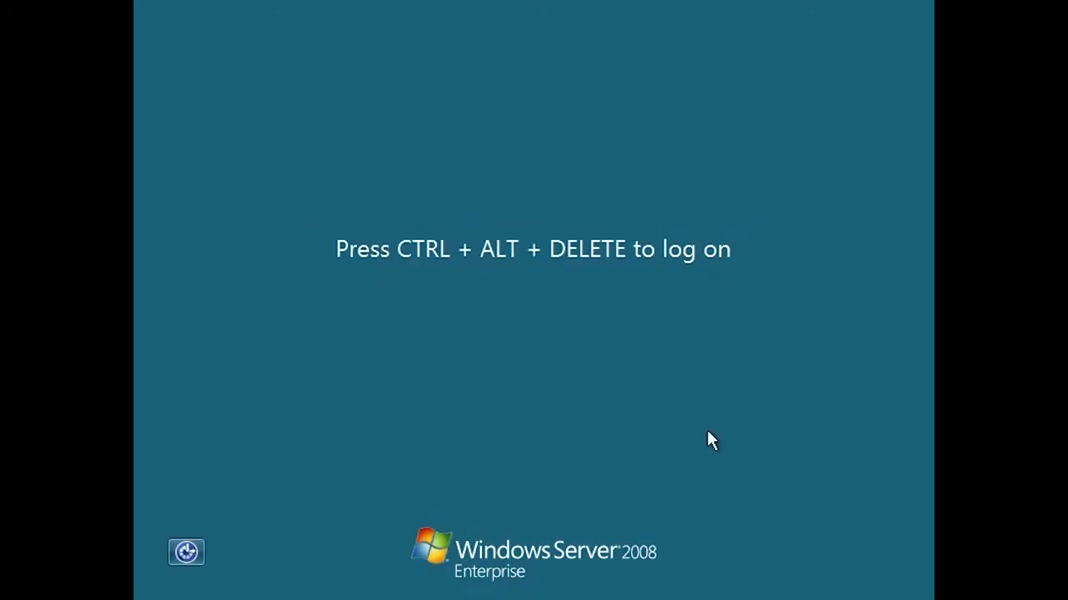
Step: Log on with the administrator account and password, then close the Hyper-V installation results
{"action": "key", "text": "ctrl+alt+Delete"}
{"action": "type", "text": "administrator"}
{"action": "key", "text": "Tab"}
{"action": "type", "text": "••••••••"}
{"action": "key", "text": "Return"}
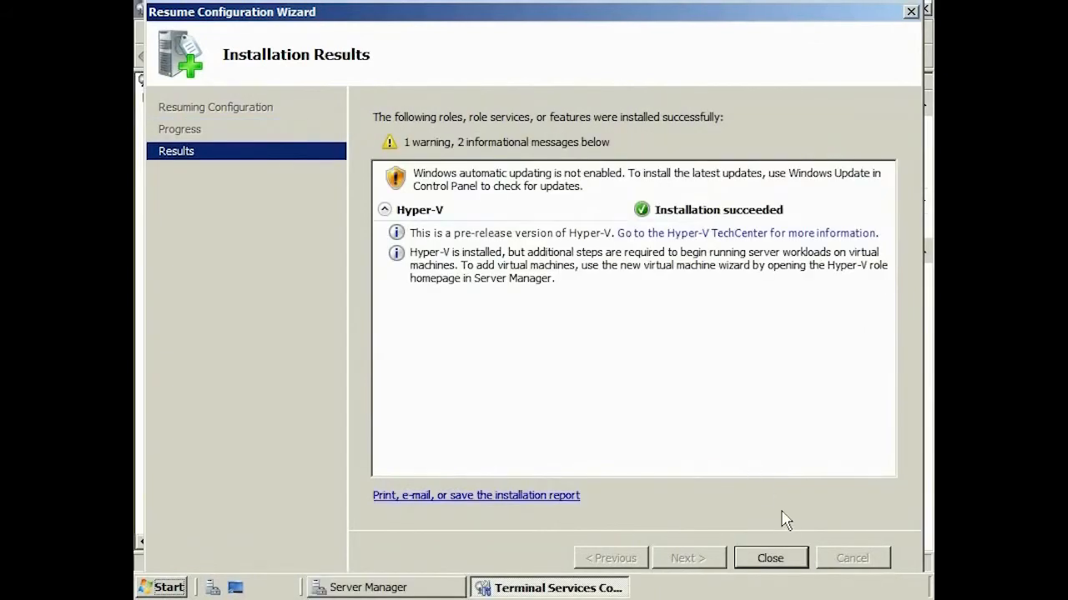
{"action": "left_click", "coordinate": [771, 558]}
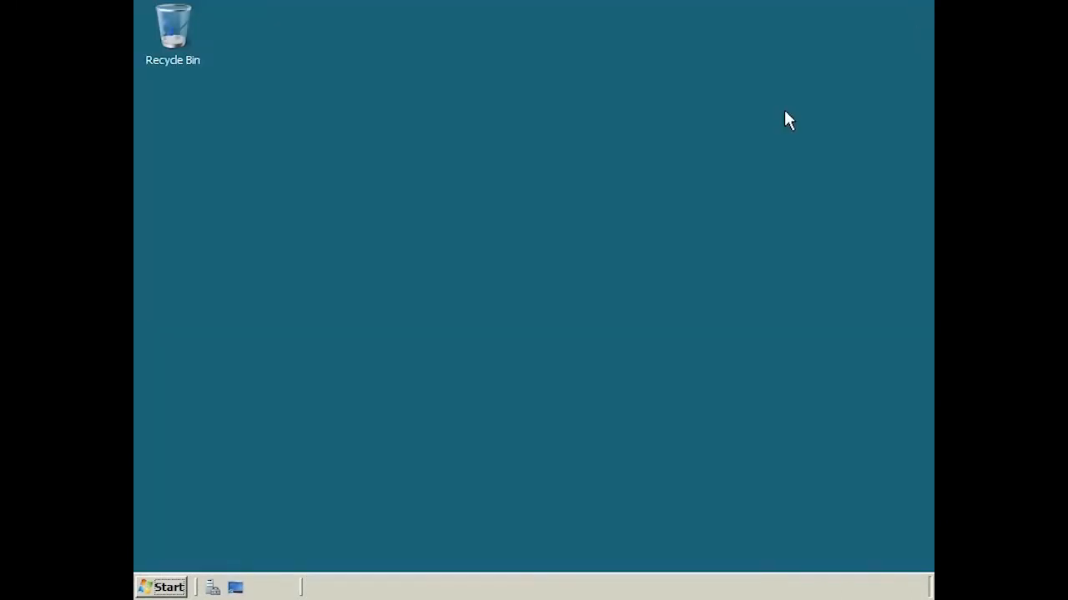
Step: Open Windows Update from the Start search and check for available updates
{"action": "left_click", "coordinate": [165, 586]}
{"action": "type", "text": "windows update"}
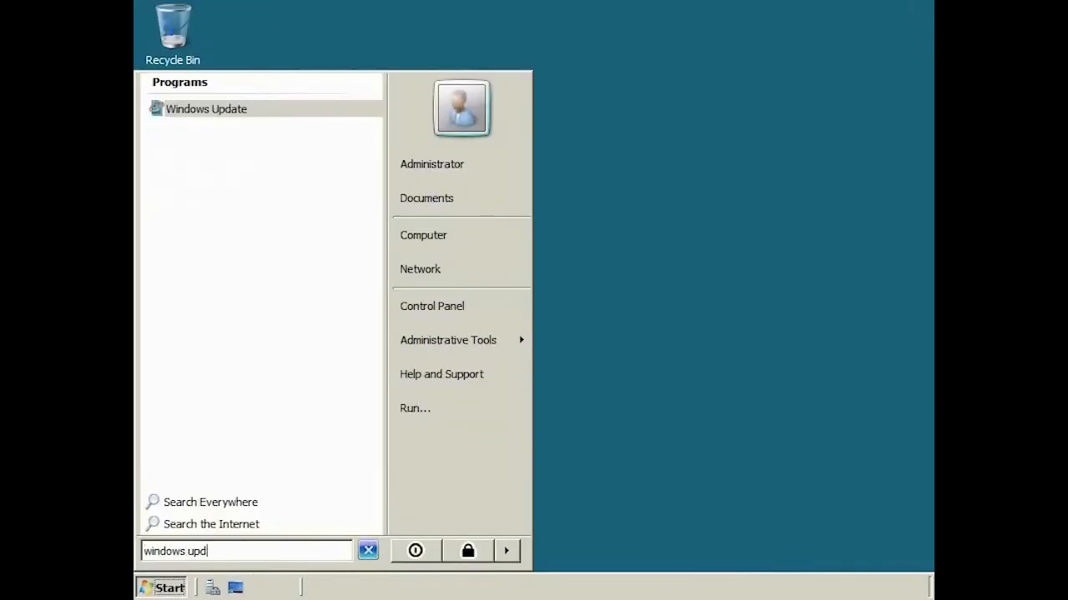
{"action": "left_click", "coordinate": [189, 109]}
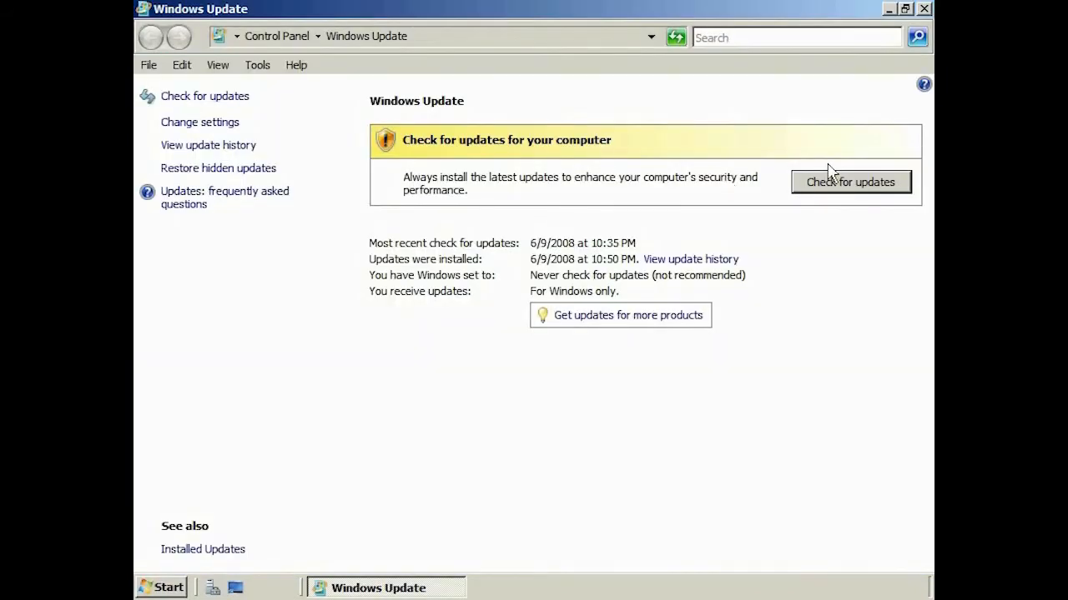
{"action": "left_click", "coordinate": [877, 188]}
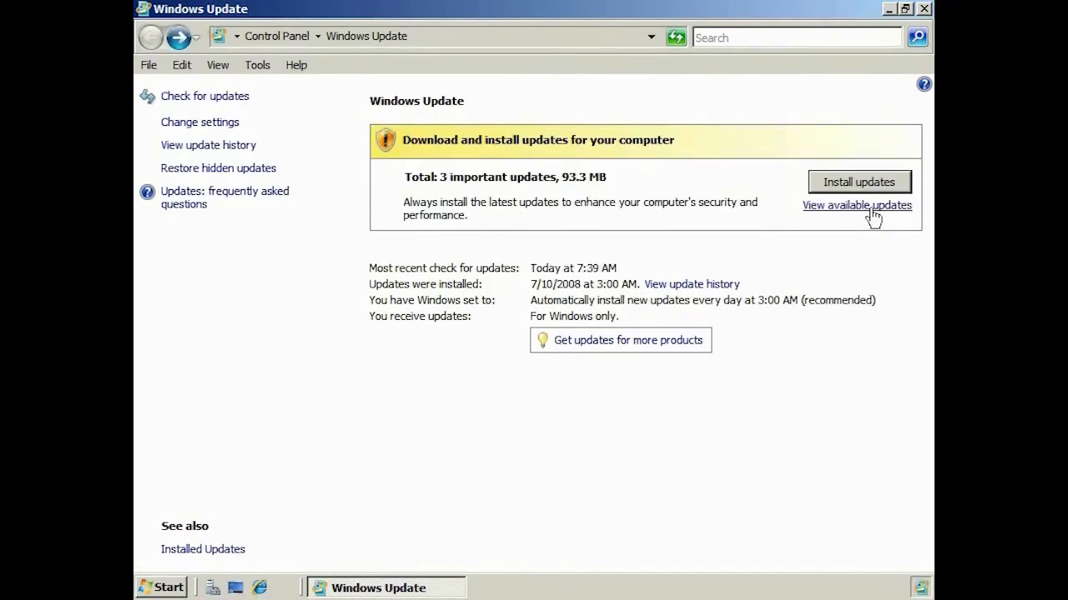
{"action": "left_click", "coordinate": [871, 206]}
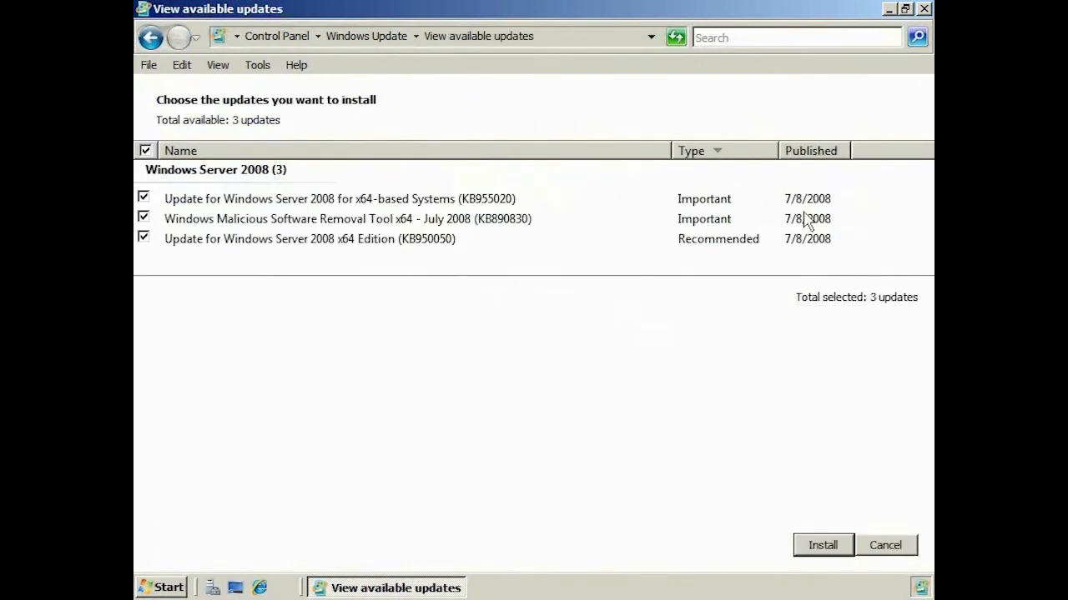
Step: View the details of the KB950050 update
{"action": "left_click", "coordinate": [408, 242]}
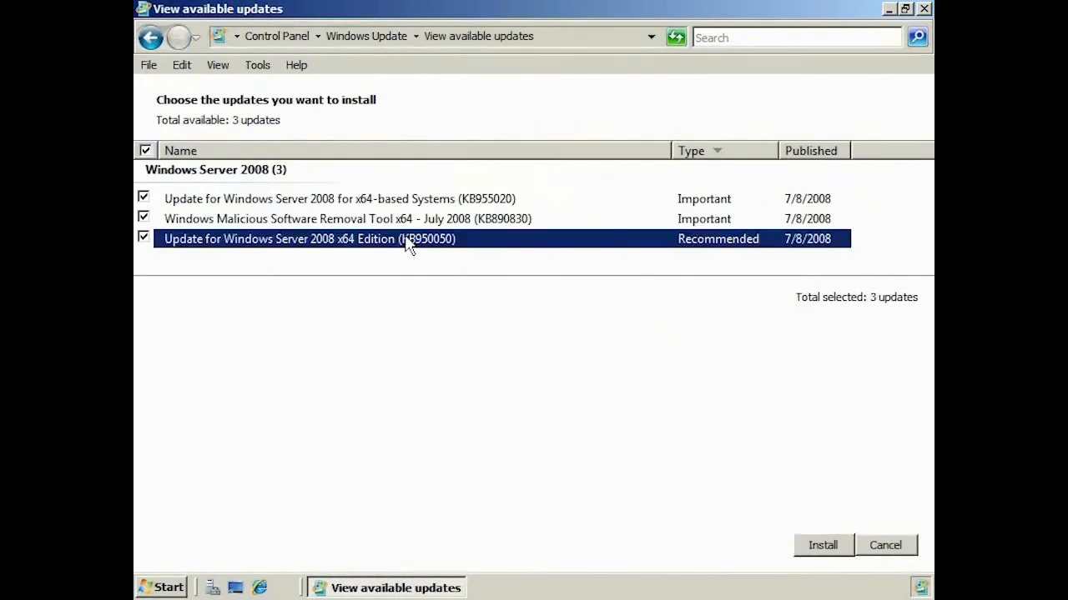
{"action": "right_click", "coordinate": [408, 242]}
{"action": "left_click", "coordinate": [465, 244]}
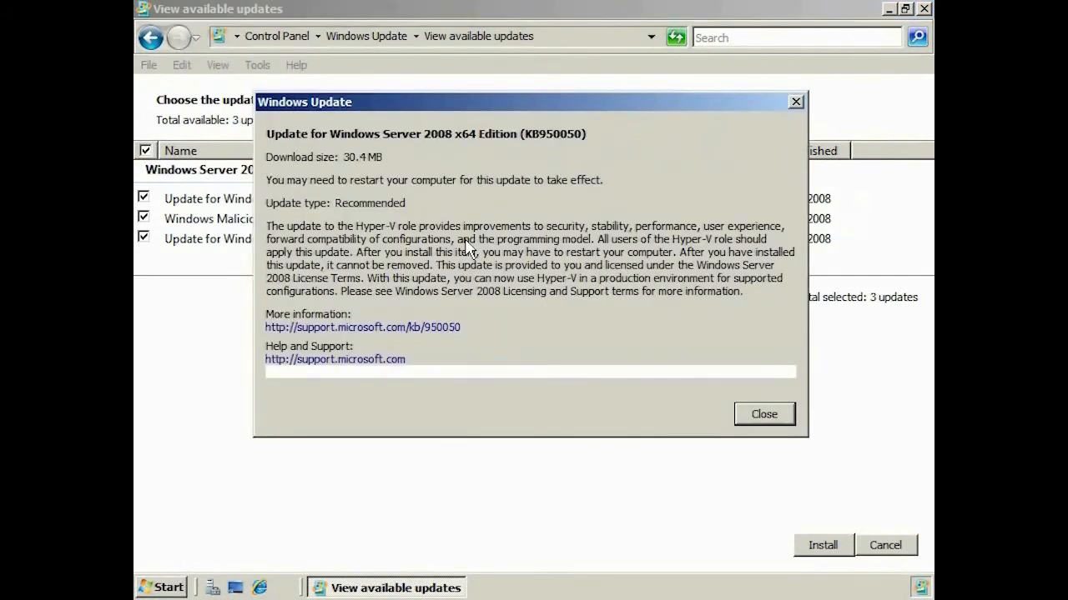
{"action": "left_click", "coordinate": [765, 415]}
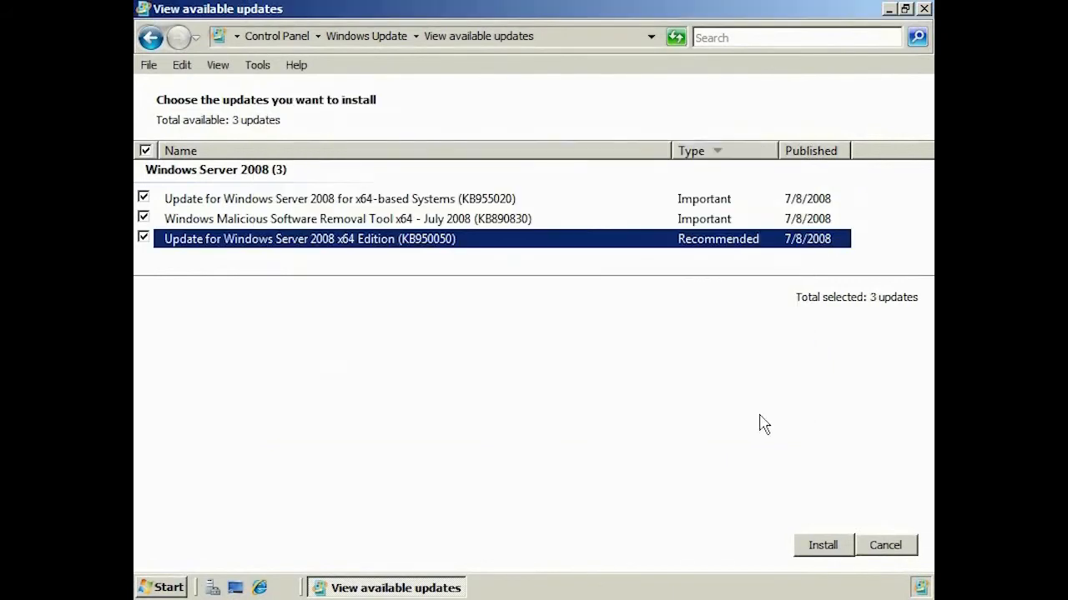
Step: Install the updates after accepting the license terms, then restart the computer
{"action": "left_click", "coordinate": [844, 551]}
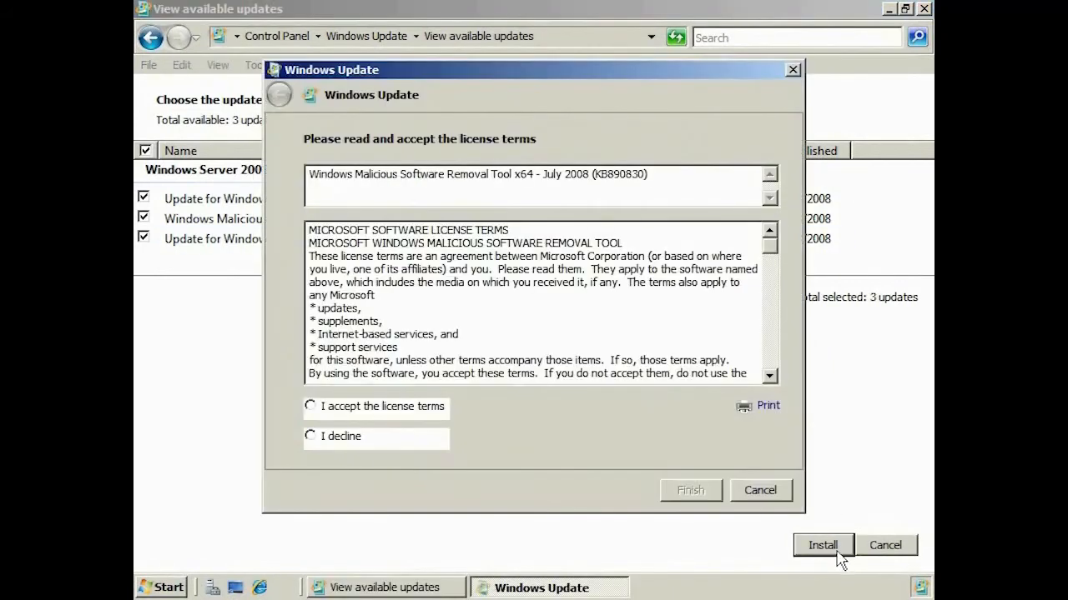
{"action": "left_click", "coordinate": [402, 409]}
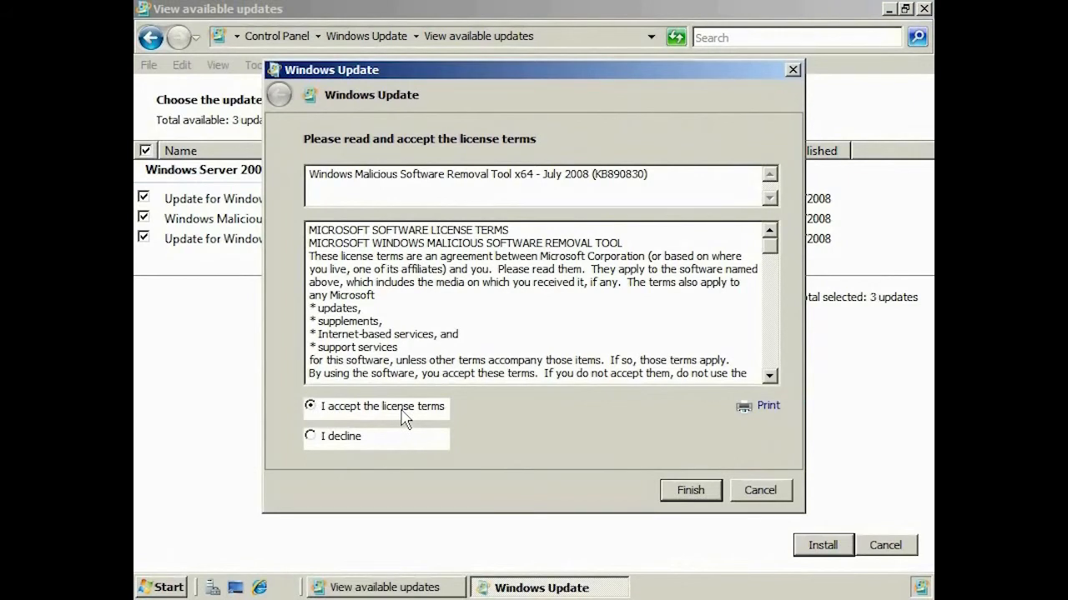
{"action": "left_click", "coordinate": [691, 490]}
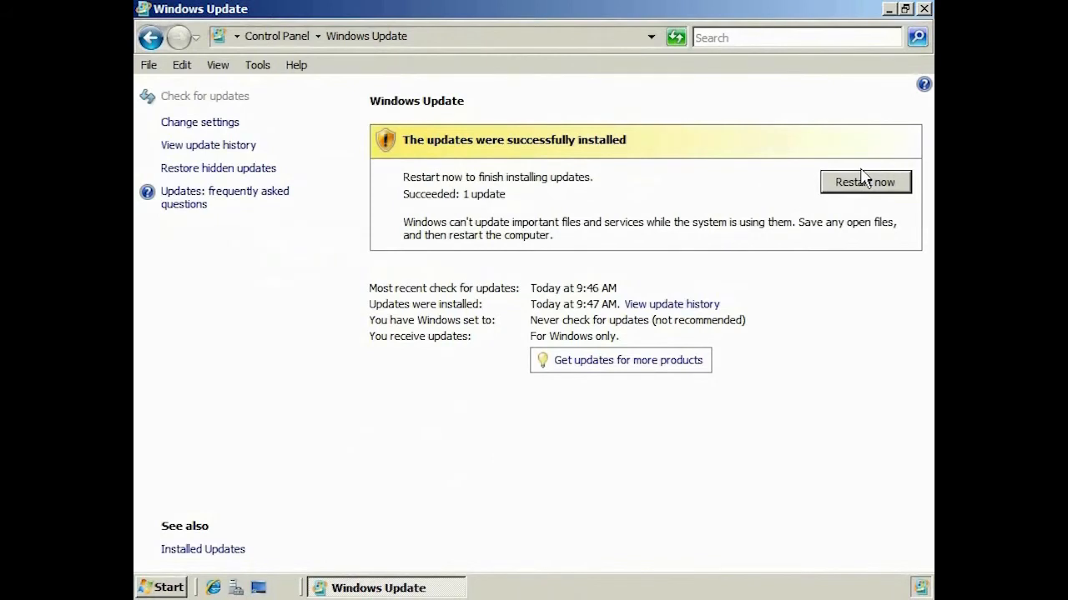
{"action": "left_click", "coordinate": [863, 179]}
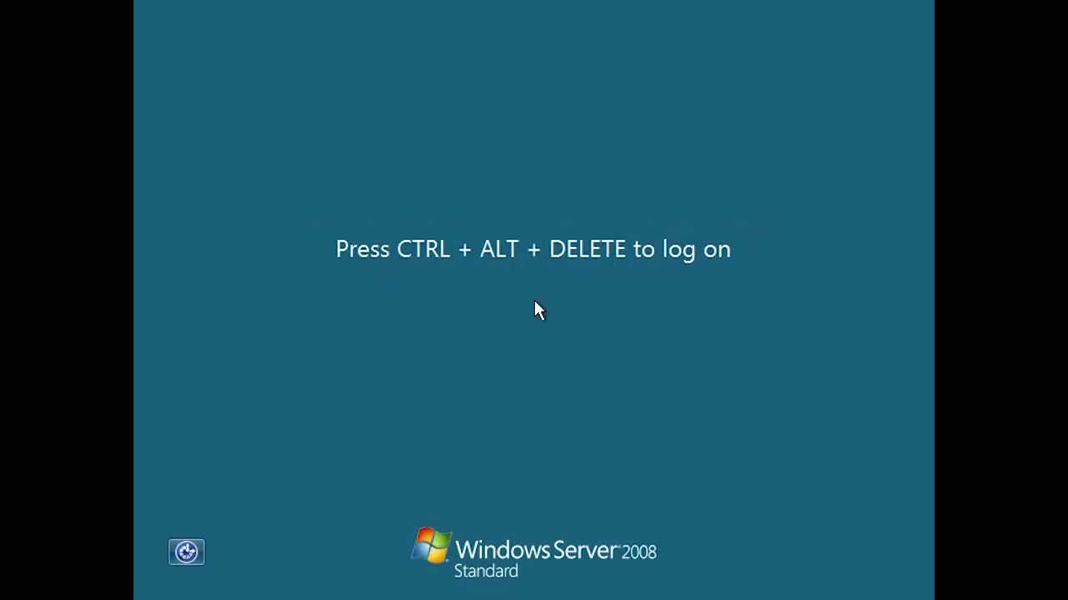
Step: Log back on with the Administrator password after the restart
{"action": "key", "text": "ctrl+alt+Delete"}
{"action": "type", "text": "••••••••••"}
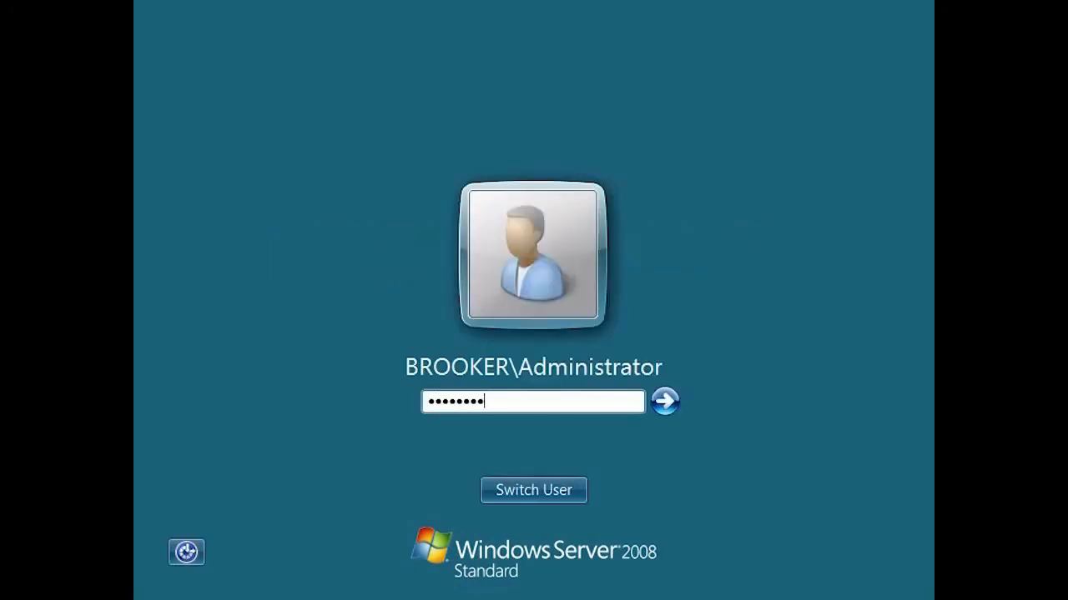
{"action": "key", "text": "Return"}
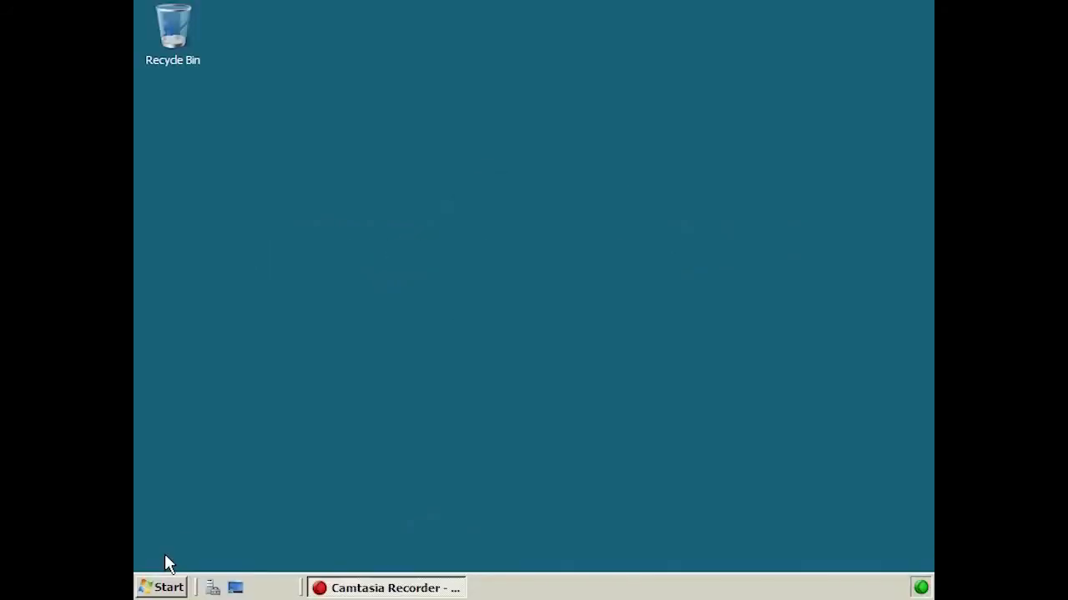
Step: Launch Hyper-V Manager from Start > Administrative Tools
{"action": "left_click", "coordinate": [165, 584]}
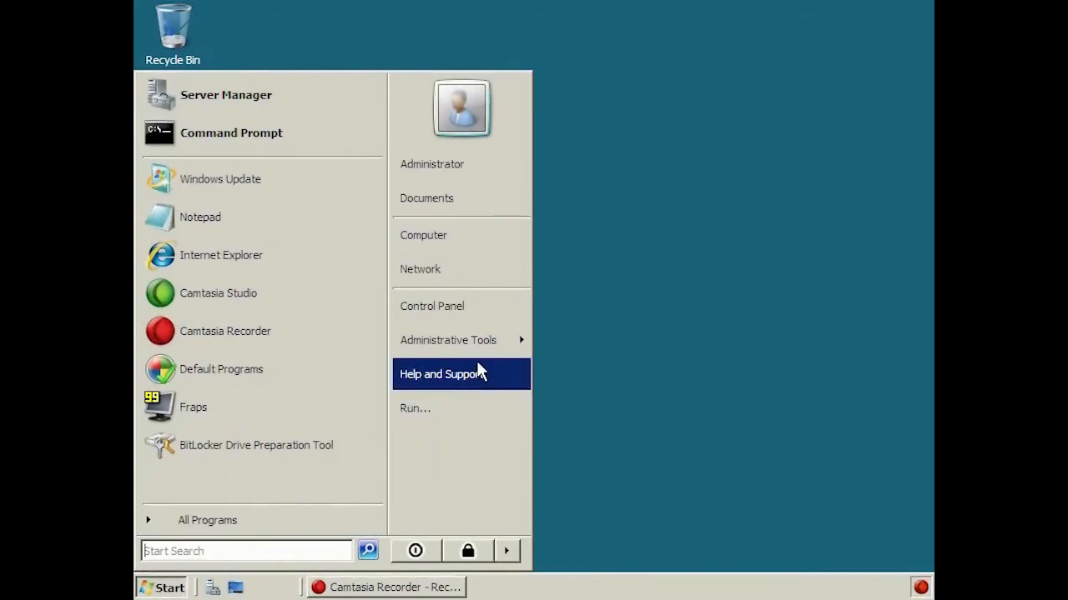
{"action": "mouse_move", "coordinate": [485, 350]}
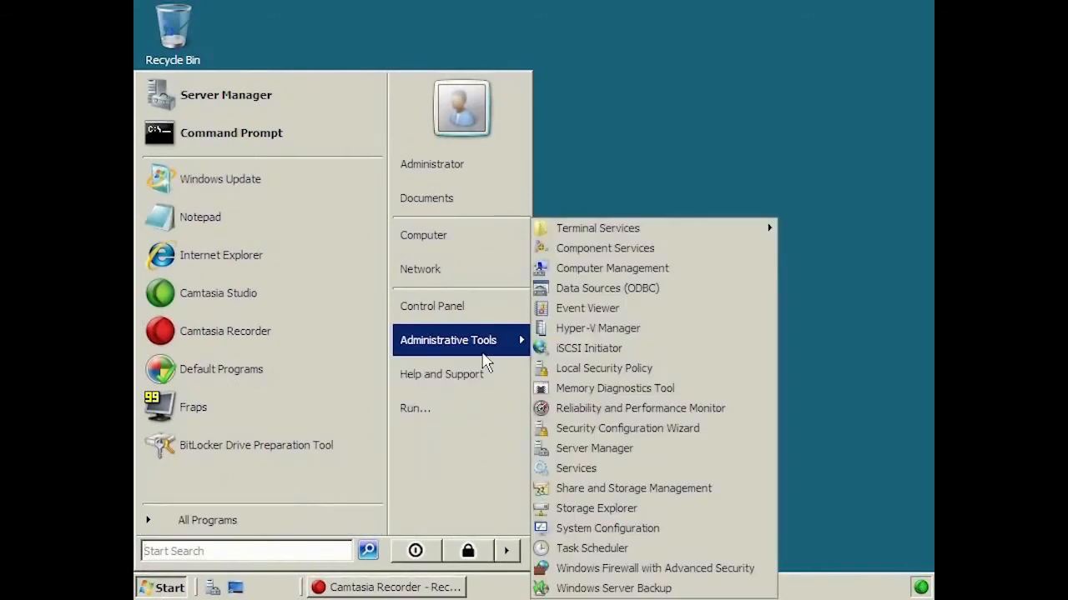
{"action": "left_click", "coordinate": [737, 333]}
Step: Select the APP1 server and show the New menu in the Actions pane
{"action": "left_click", "coordinate": [193, 107]}
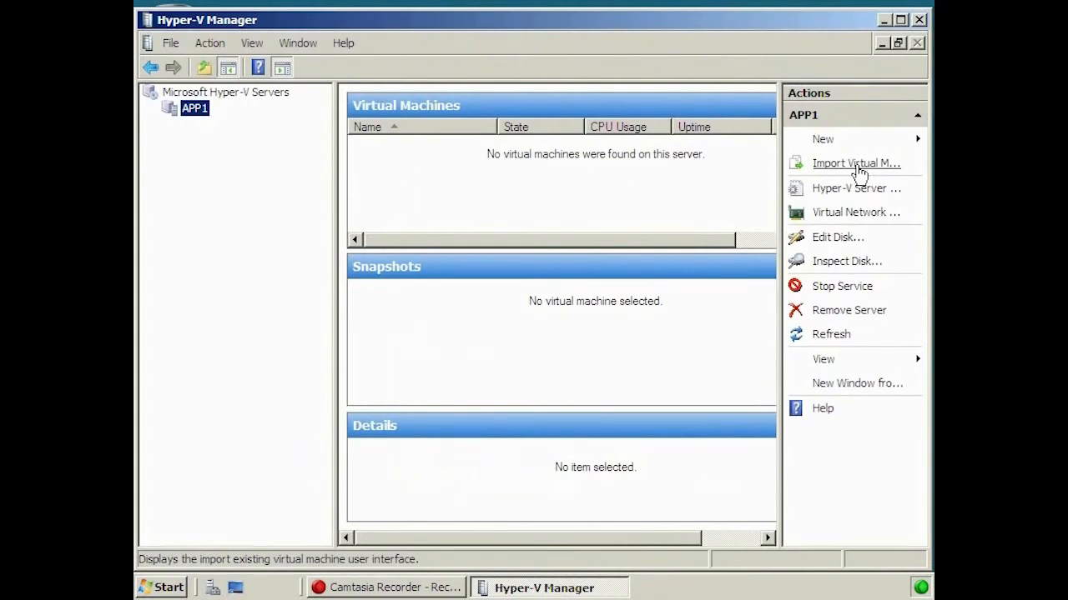
{"action": "left_click", "coordinate": [884, 145]}
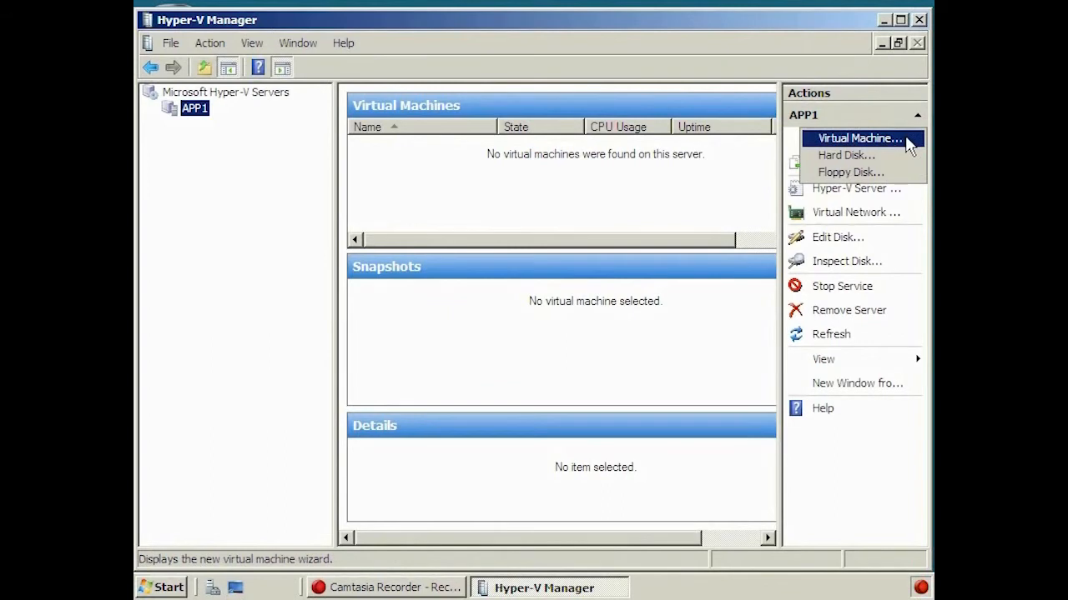
Step: Start a new virtual machine named App2 with 512 MB memory on the NVIDIA nForce virtual network
{"action": "left_click", "coordinate": [907, 142]}
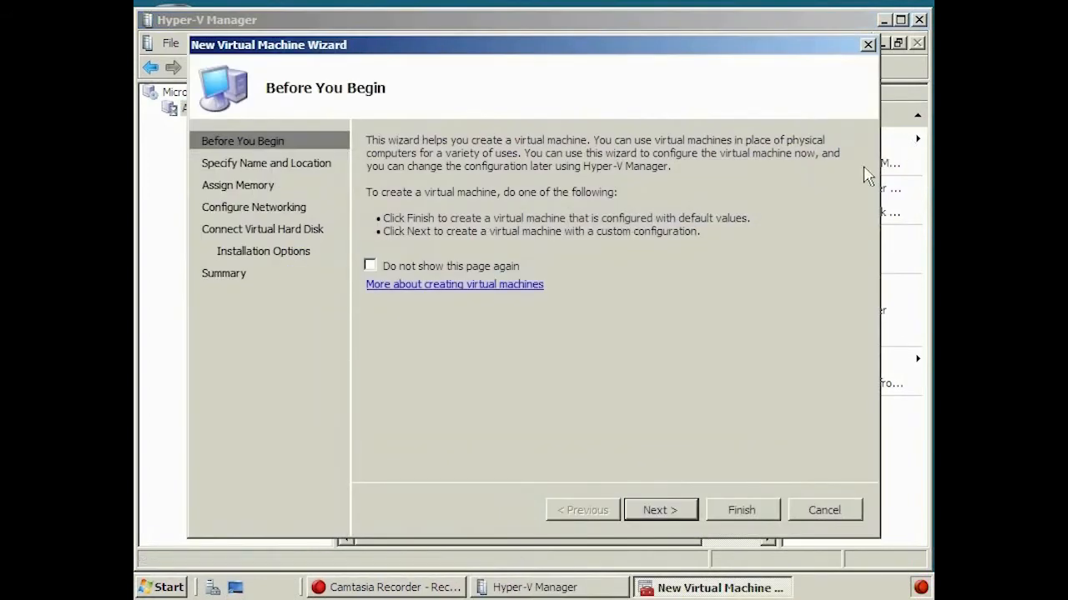
{"action": "left_click", "coordinate": [677, 510]}
{"action": "type", "text": "App2"}
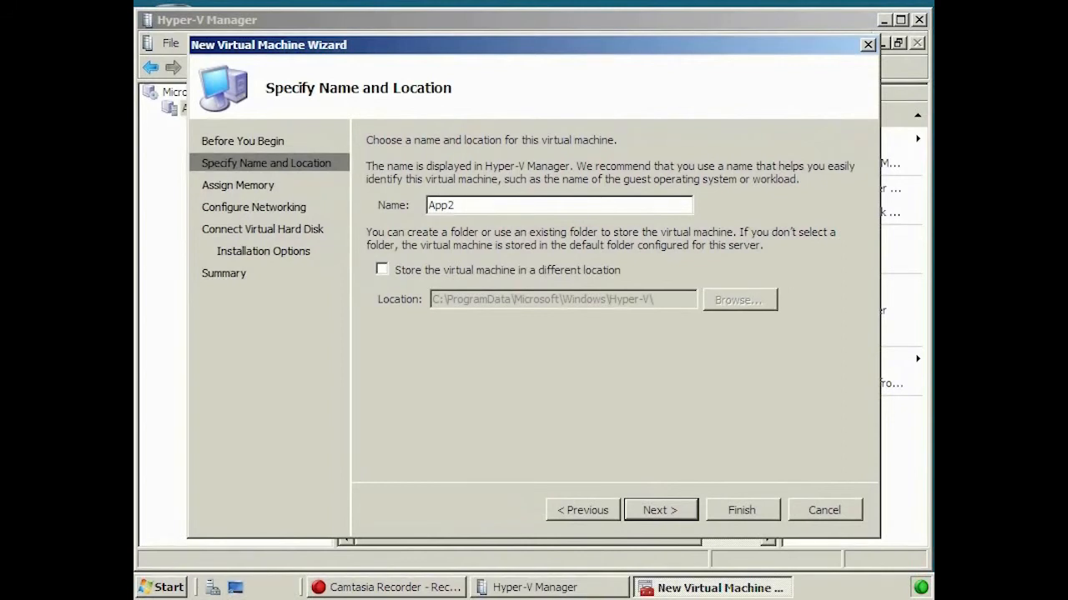
{"action": "left_click", "coordinate": [657, 510]}
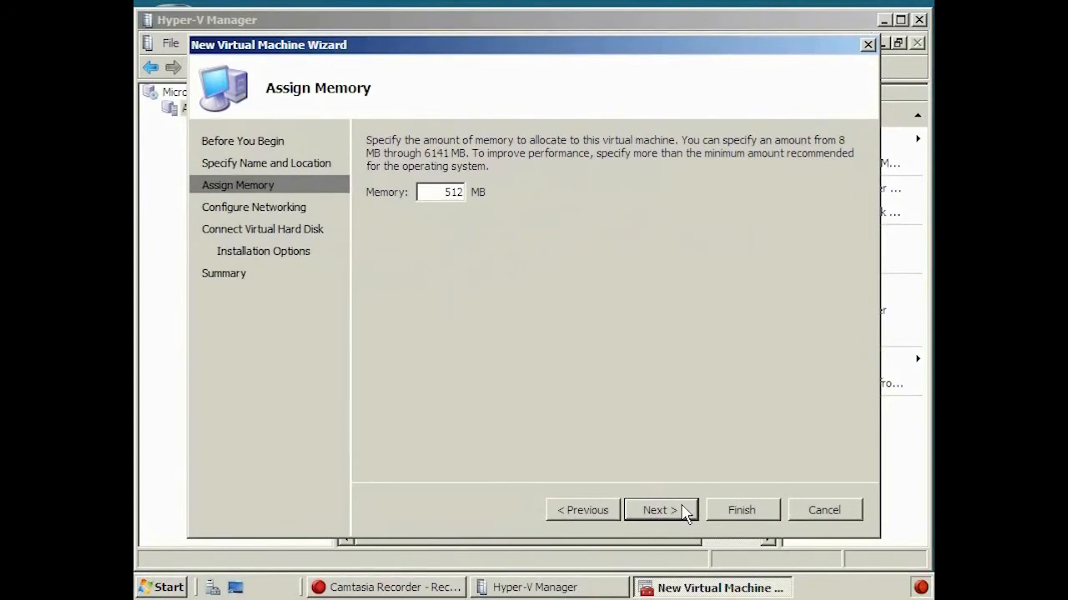
{"action": "left_click", "coordinate": [659, 510]}
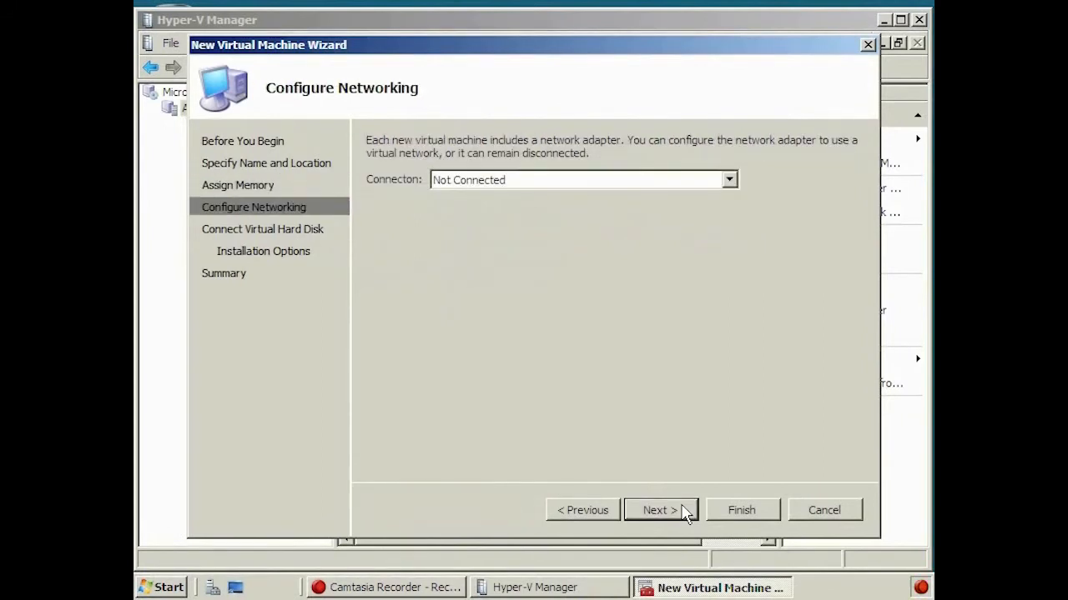
{"action": "left_click", "coordinate": [730, 180]}
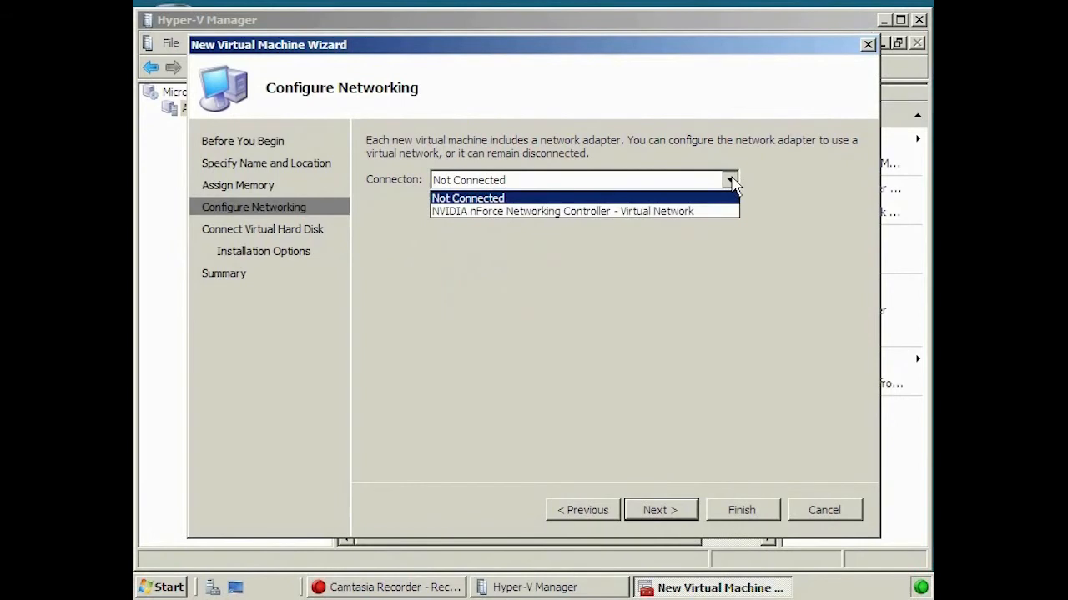
{"action": "left_click", "coordinate": [663, 212]}
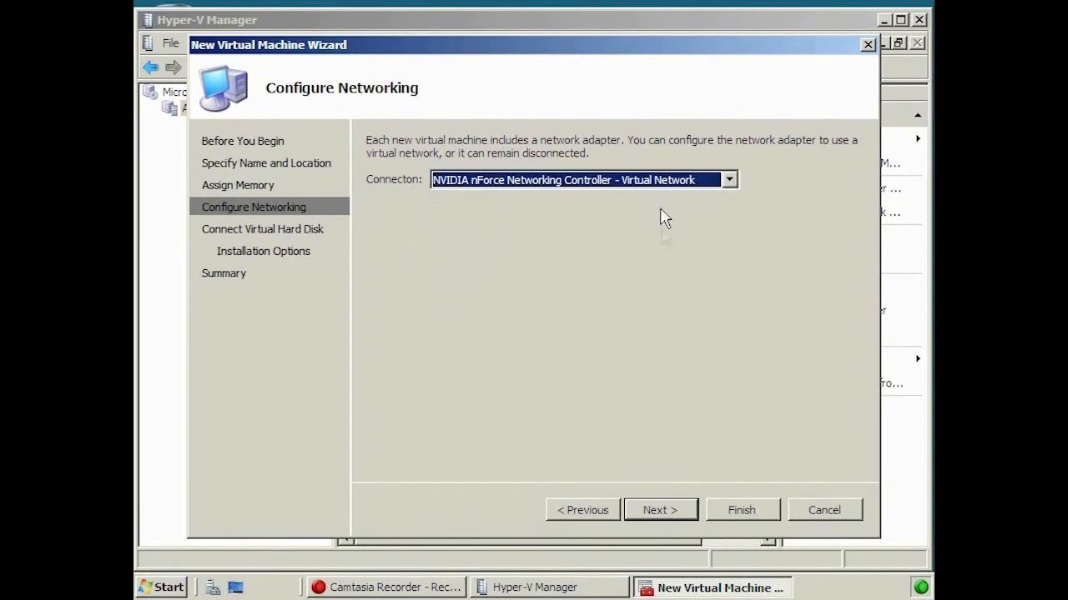
Step: Accept the new 127 GB App2.vhd disk, defer OS installation, and finish the wizard
{"action": "left_click", "coordinate": [692, 512]}
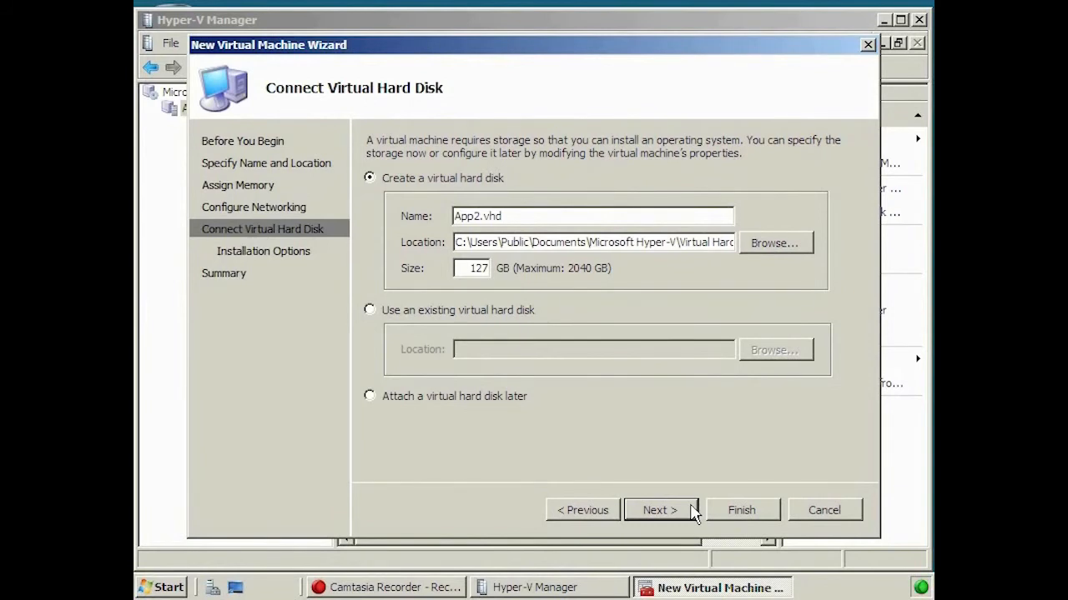
{"action": "left_click", "coordinate": [692, 511]}
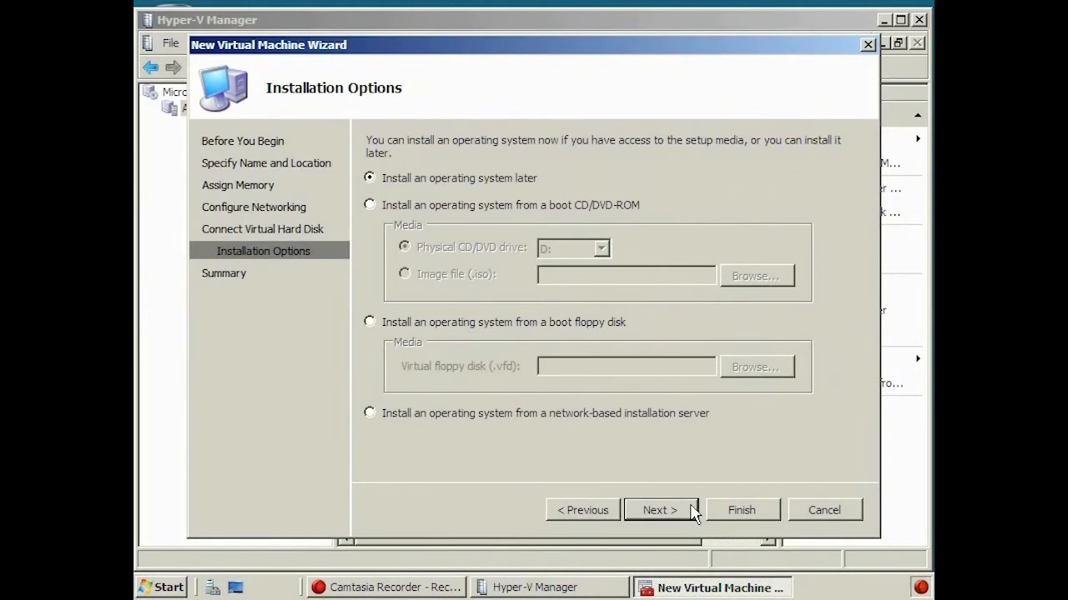
{"action": "left_click", "coordinate": [658, 511]}
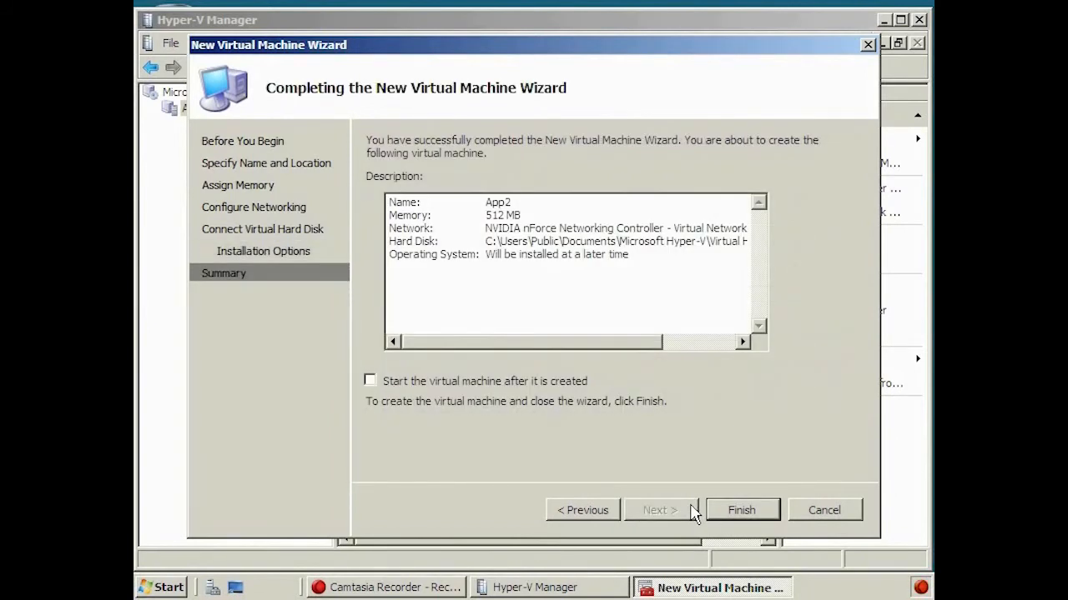
{"action": "left_click", "coordinate": [778, 511]}
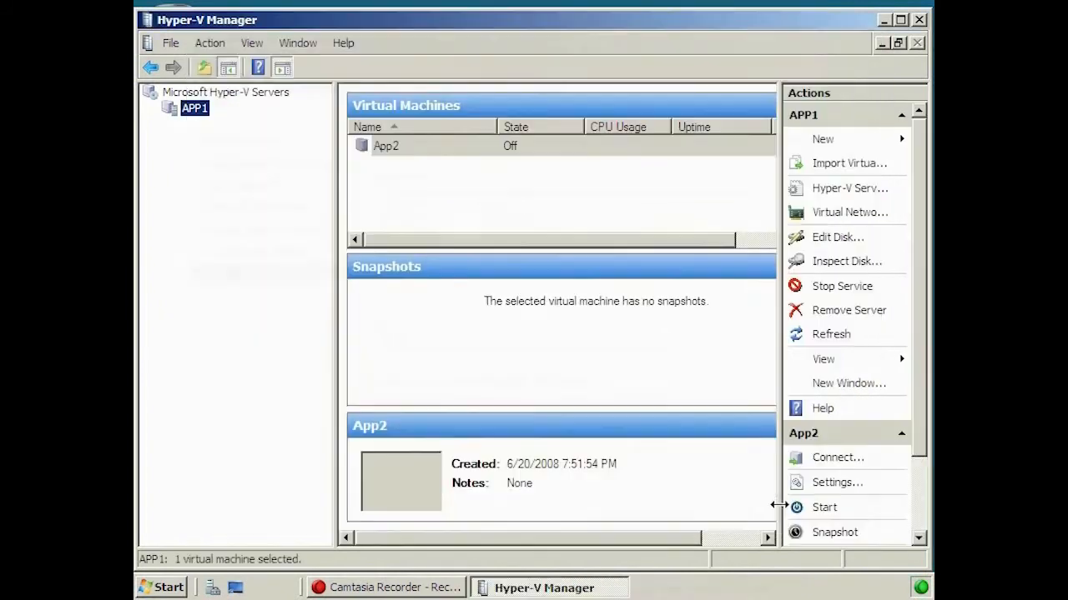
Step: Open App2's settings and inspect its BIOS boot order, 512 MB memory and processor settings
{"action": "left_click", "coordinate": [390, 153]}
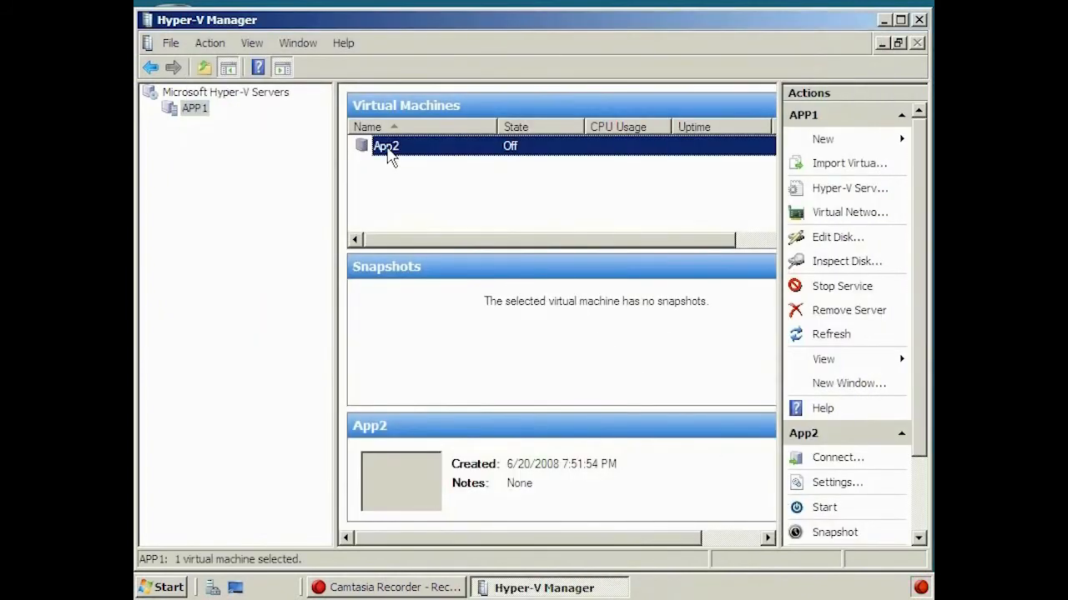
{"action": "right_click", "coordinate": [389, 150]}
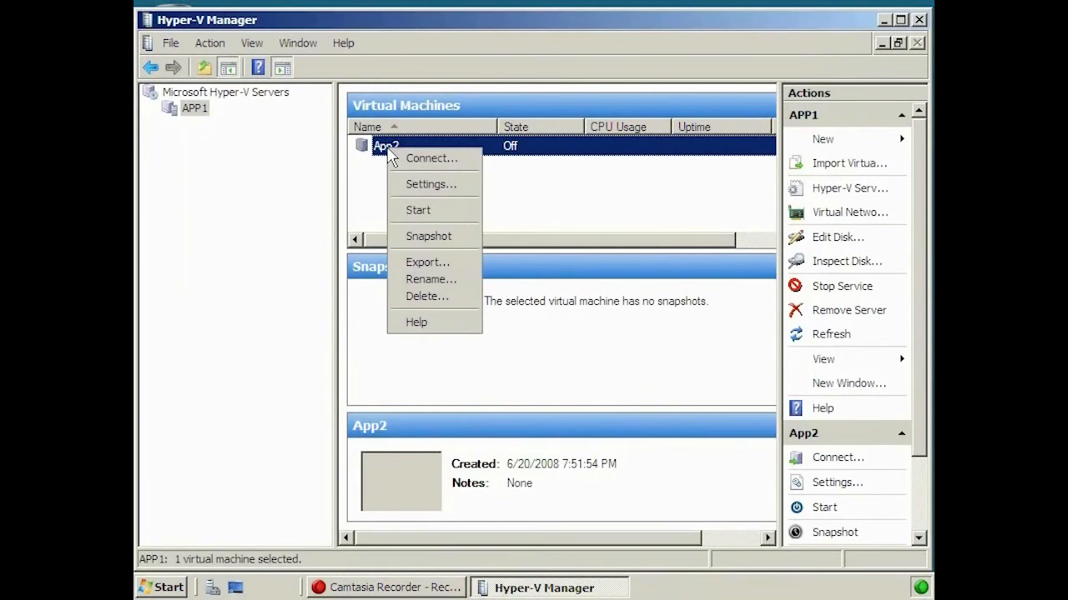
{"action": "left_click", "coordinate": [477, 184]}
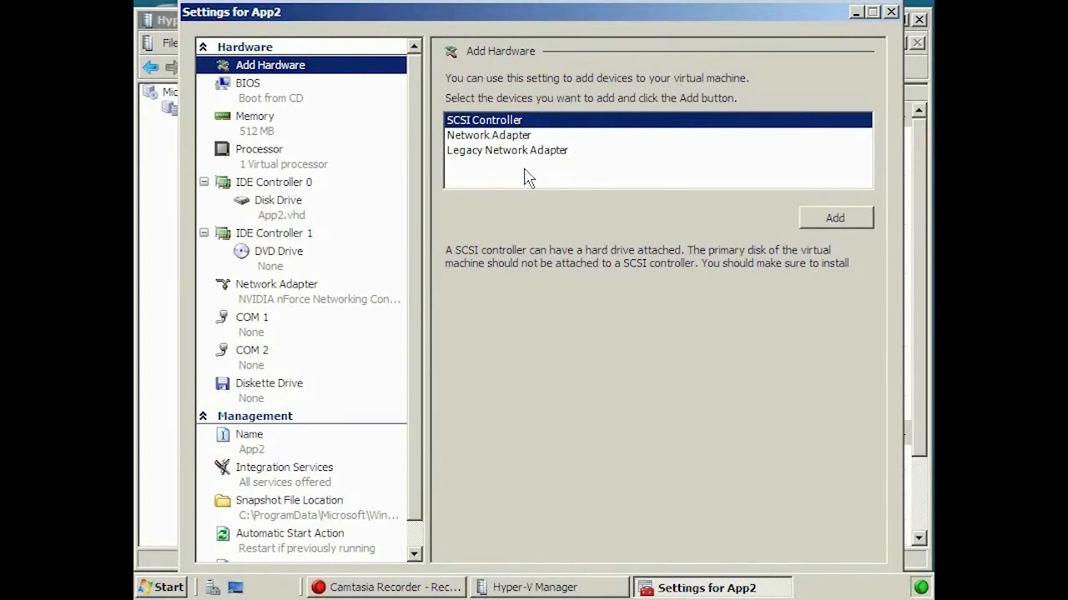
{"action": "left_click", "coordinate": [269, 96]}
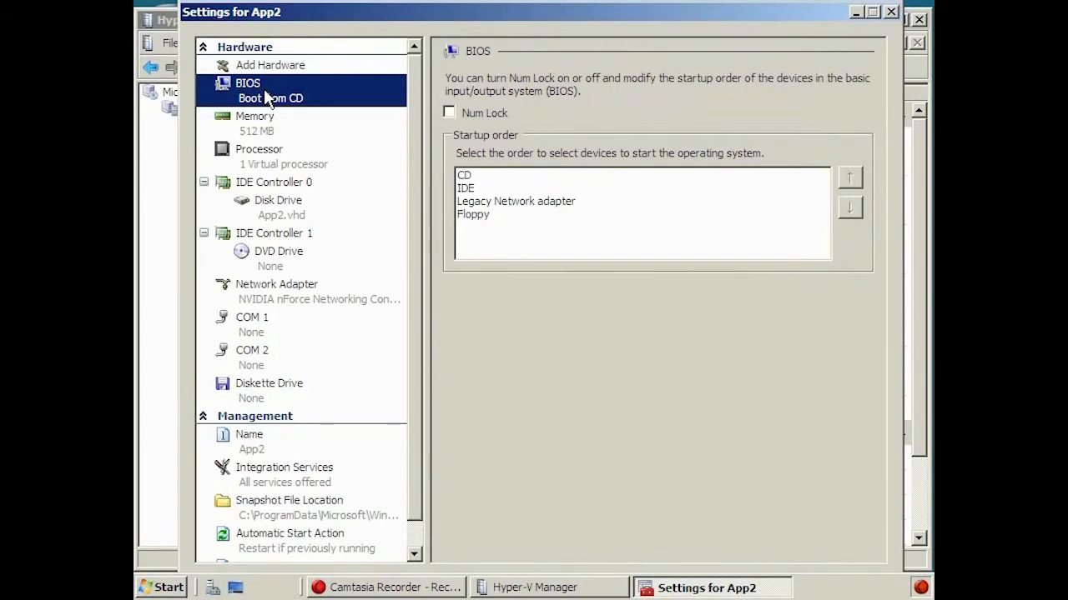
{"action": "left_click", "coordinate": [308, 136]}
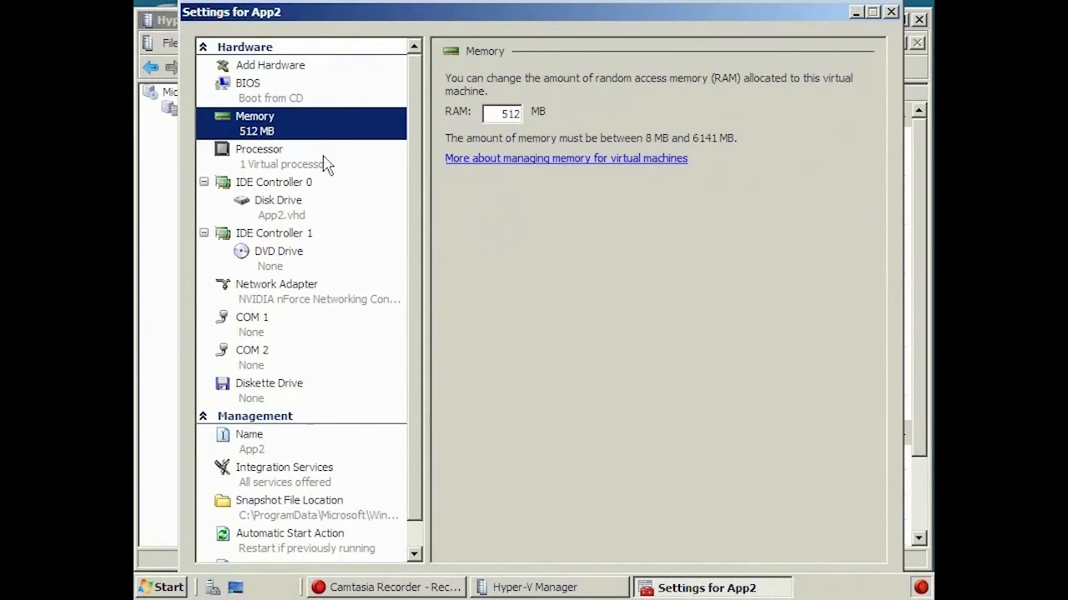
{"action": "left_click", "coordinate": [325, 163]}
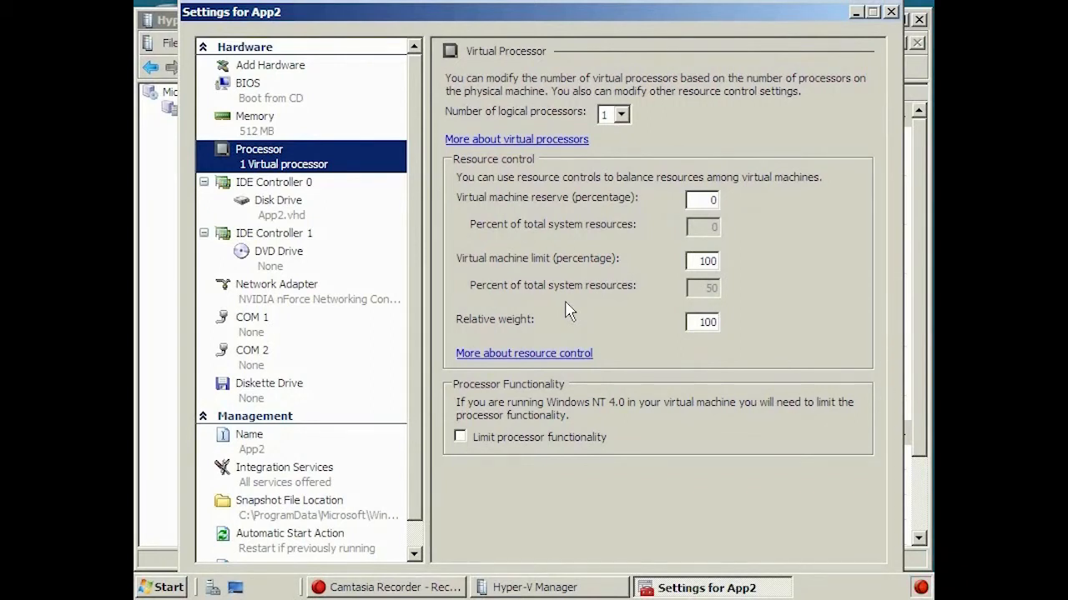
Step: Inspect App2's disk drive controller and location options
{"action": "left_click", "coordinate": [278, 203]}
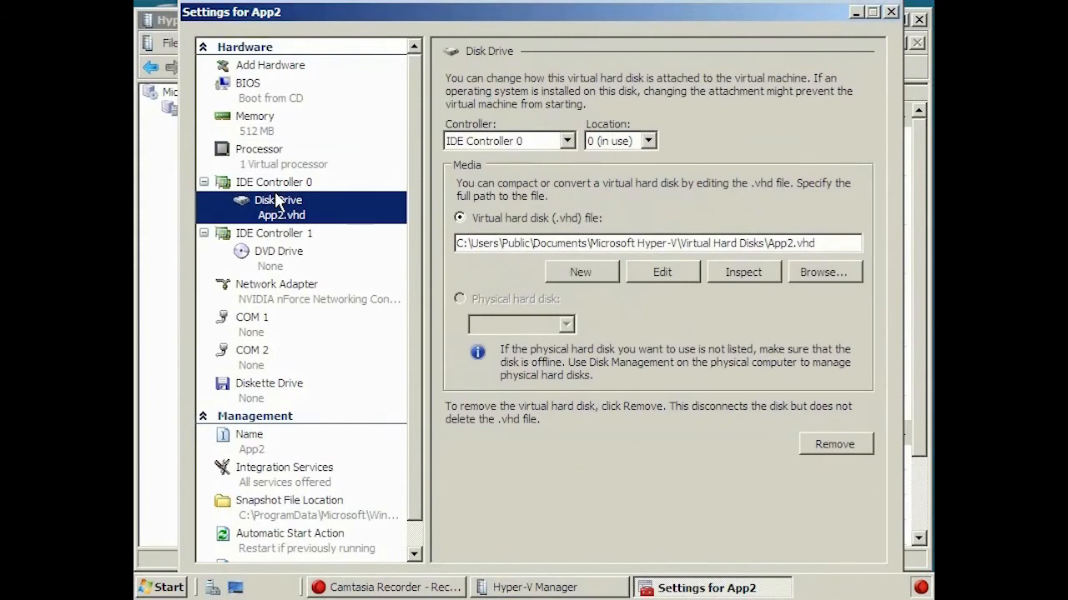
{"action": "left_click", "coordinate": [569, 142]}
{"action": "left_click", "coordinate": [569, 142]}
{"action": "left_click", "coordinate": [648, 141]}
{"action": "left_click", "coordinate": [648, 141]}
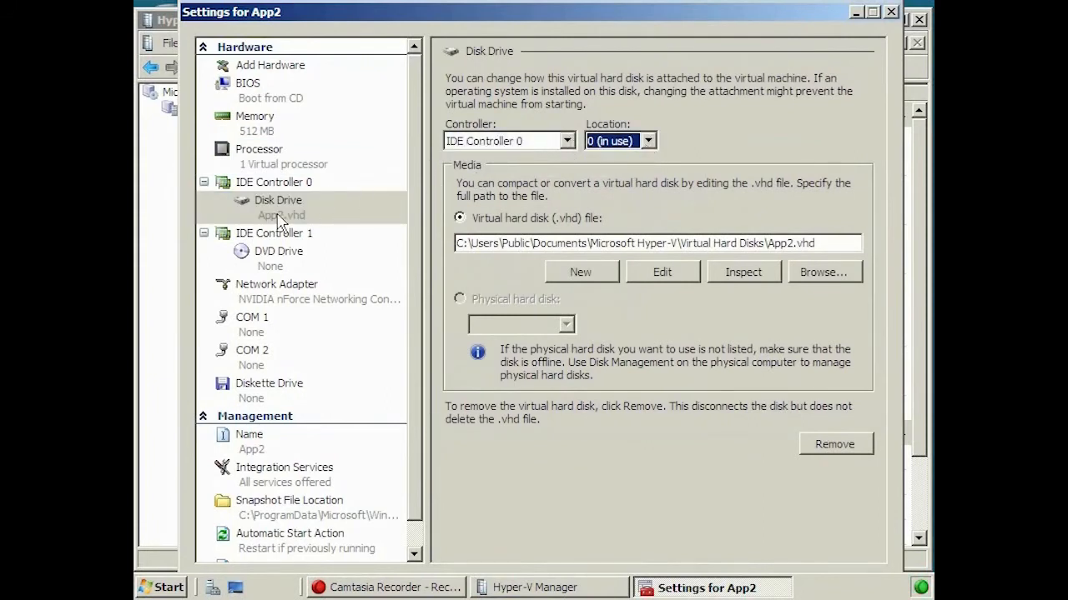
Step: Review App2's network adapter, name and integration services settings
{"action": "left_click", "coordinate": [302, 297]}
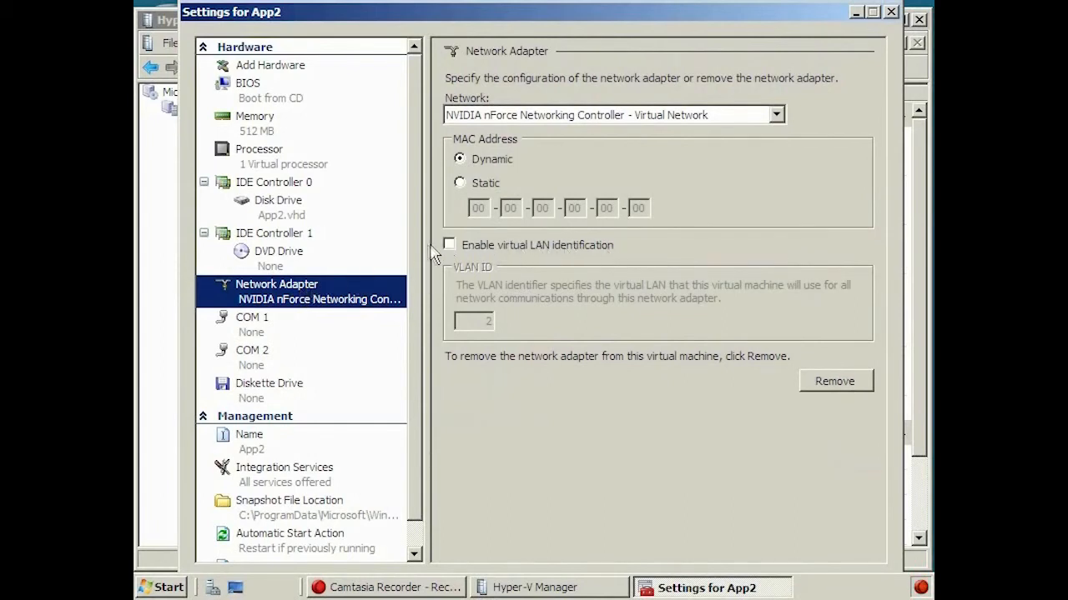
{"action": "left_click_drag", "start_coordinate": [415, 257], "coordinate": [419, 353]}
{"action": "left_click", "coordinate": [281, 417]}
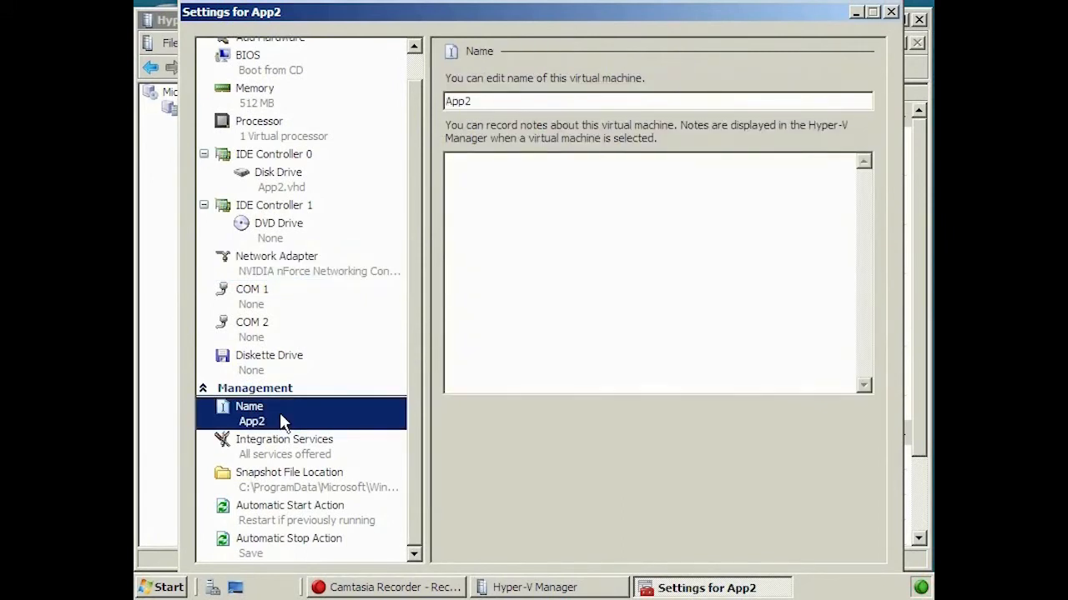
{"action": "left_click", "coordinate": [318, 447]}
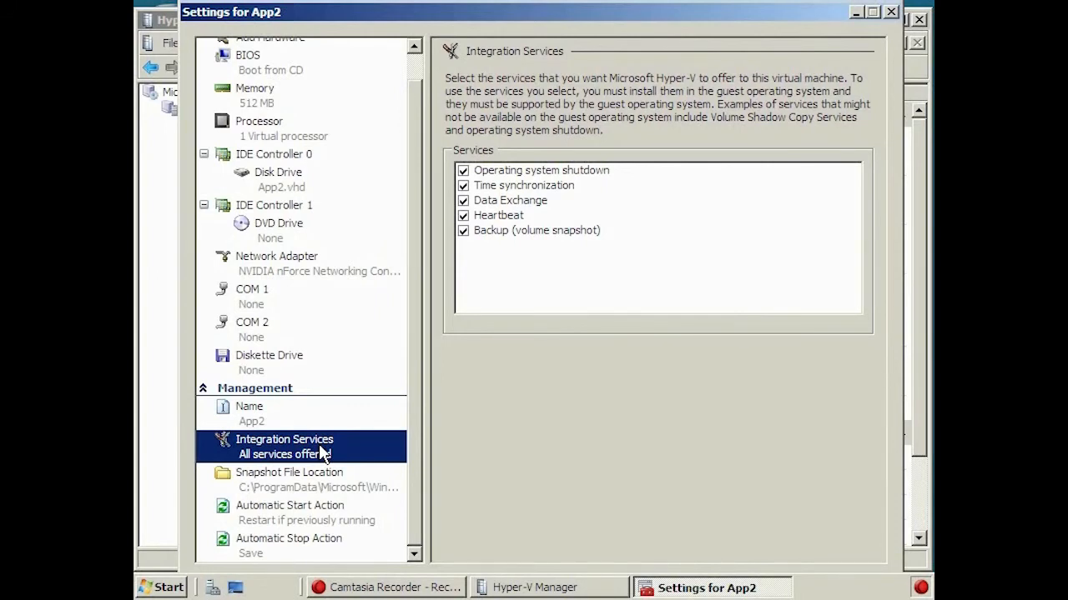
Step: Review App2's Automatic Start Action and Automatic Stop Action, then close its settings unchanged
{"action": "left_click", "coordinate": [331, 512]}
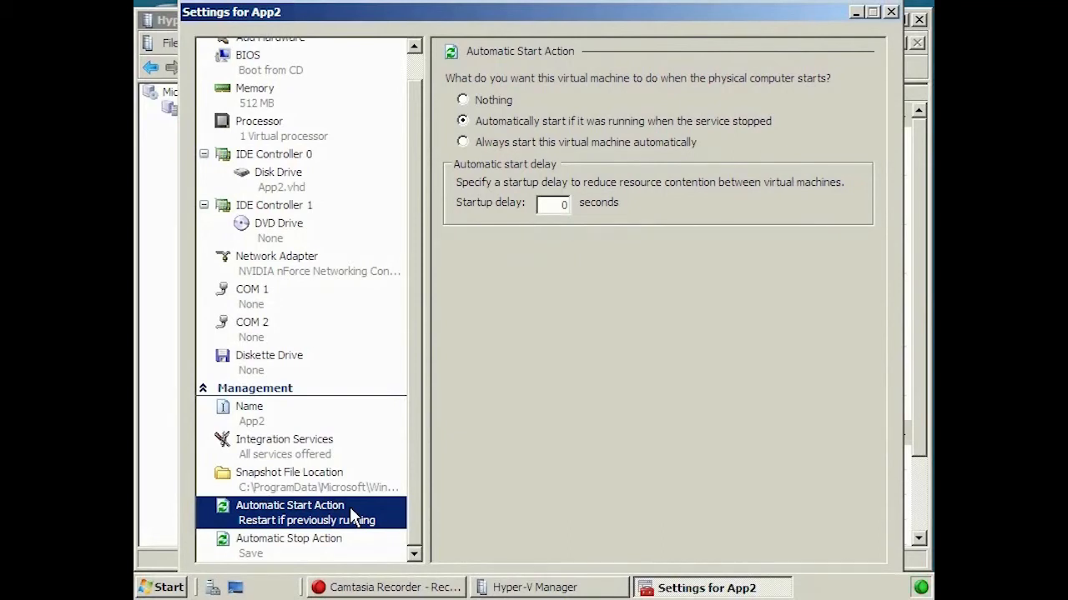
{"action": "left_click", "coordinate": [338, 547]}
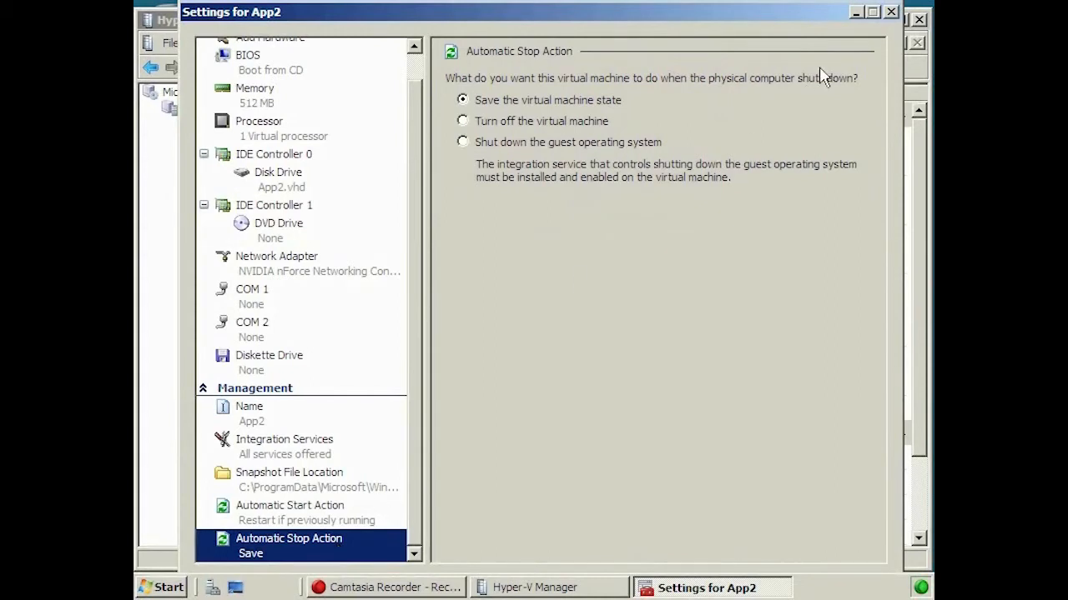
{"action": "left_click", "coordinate": [891, 12]}
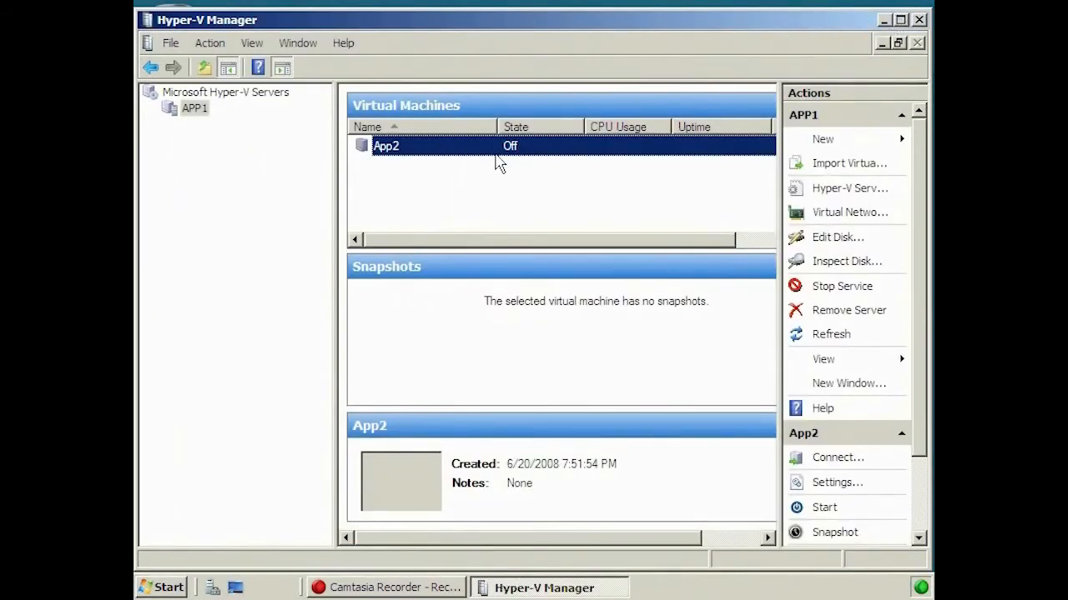
Step: Take a snapshot of the stopped App2 and connect to it in a Virtual Machine Connection window
{"action": "right_click", "coordinate": [383, 149]}
{"action": "left_click", "coordinate": [450, 240]}
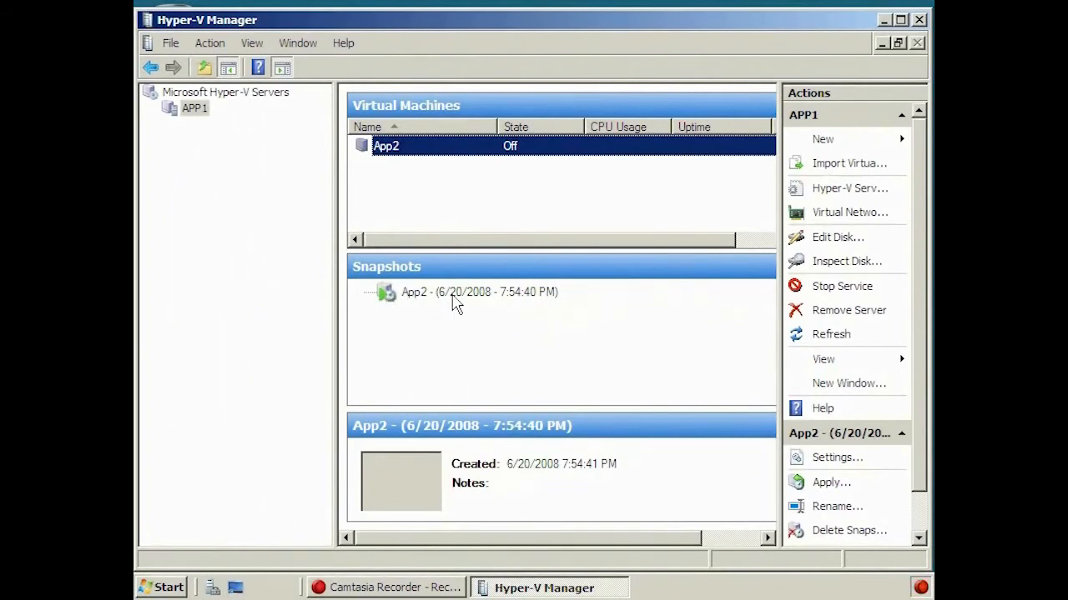
{"action": "right_click", "coordinate": [407, 147]}
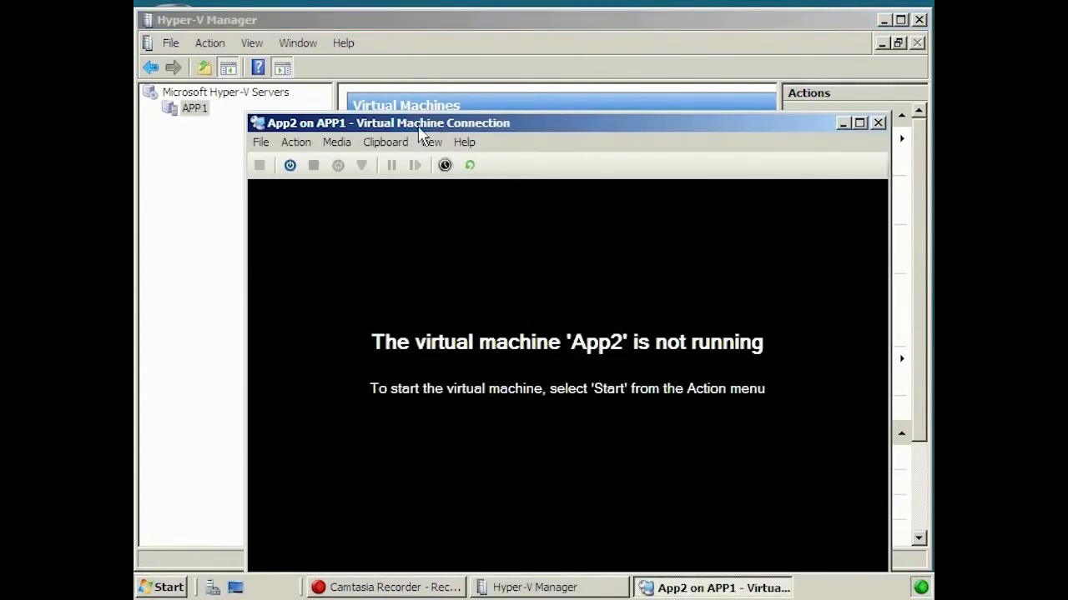
Step: Start App2 from the connection window and take a snapshot of it while running
{"action": "left_click", "coordinate": [296, 144]}
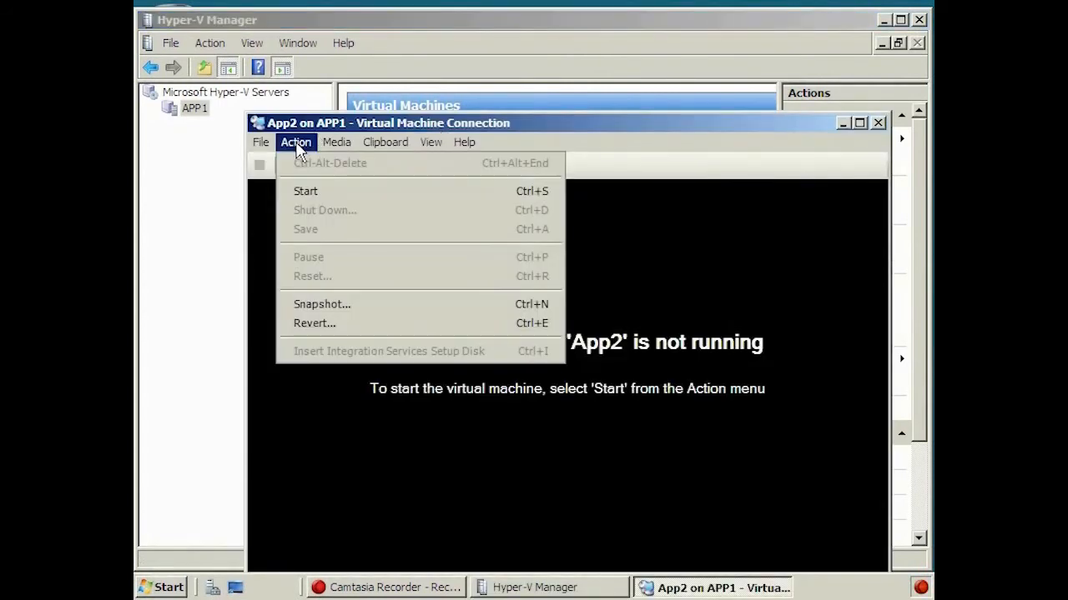
{"action": "left_click", "coordinate": [352, 194]}
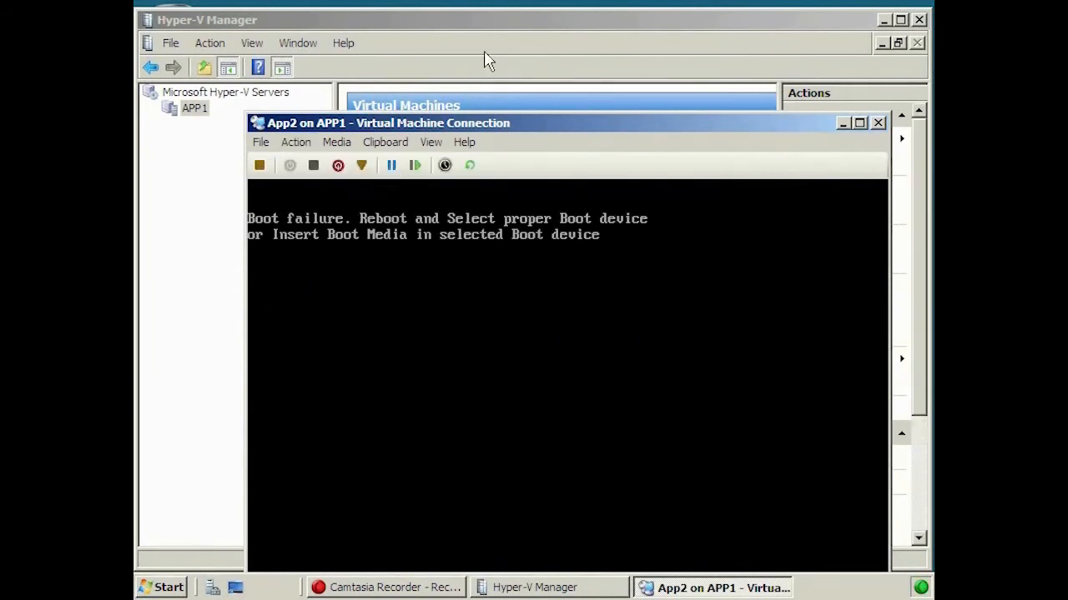
{"action": "left_click", "coordinate": [501, 23]}
{"action": "right_click", "coordinate": [414, 160]}
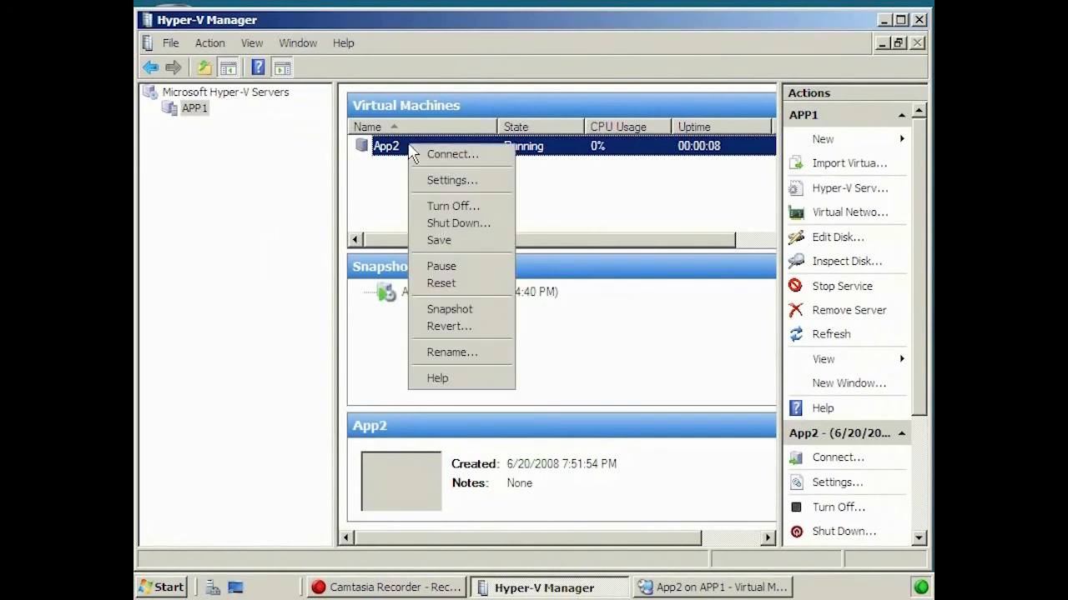
{"action": "left_click", "coordinate": [449, 309]}
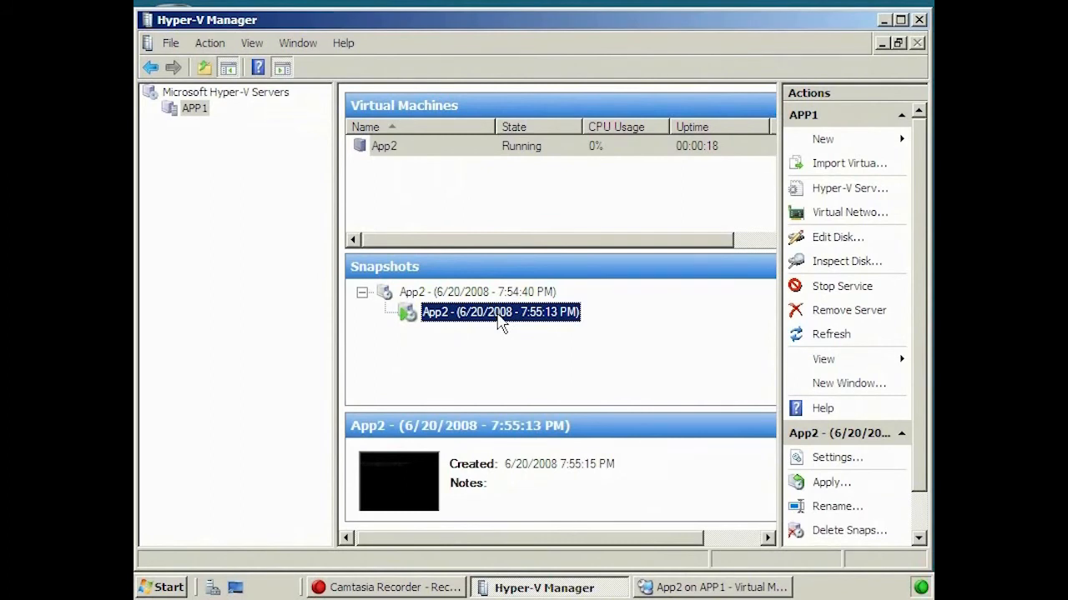
Step: Apply the 7:54:40 PM snapshot, first saving App2's current state as a new snapshot
{"action": "left_click", "coordinate": [459, 294]}
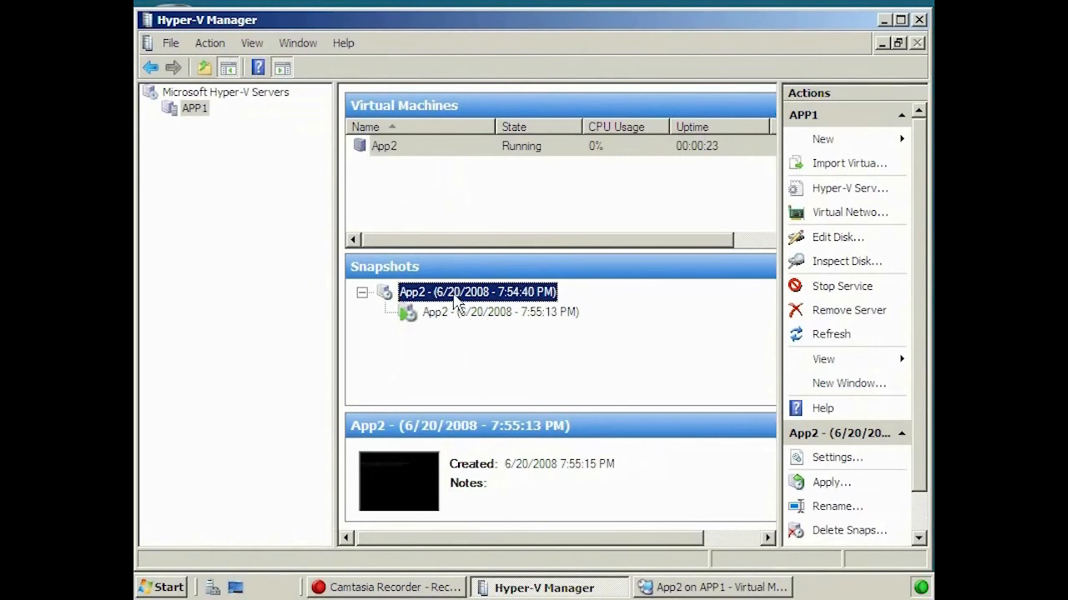
{"action": "right_click", "coordinate": [487, 293]}
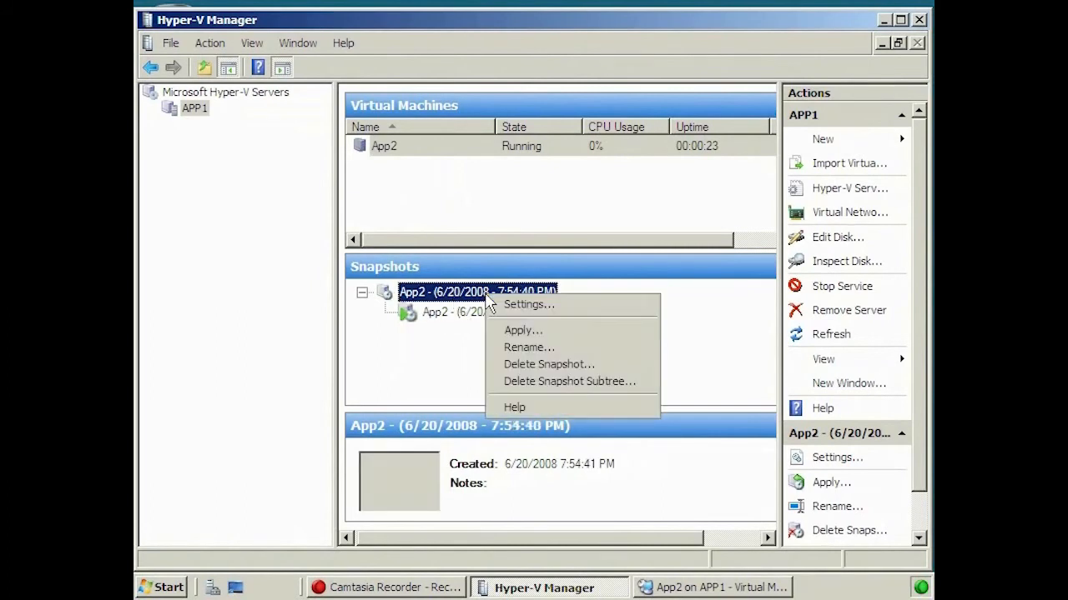
{"action": "left_click", "coordinate": [599, 345]}
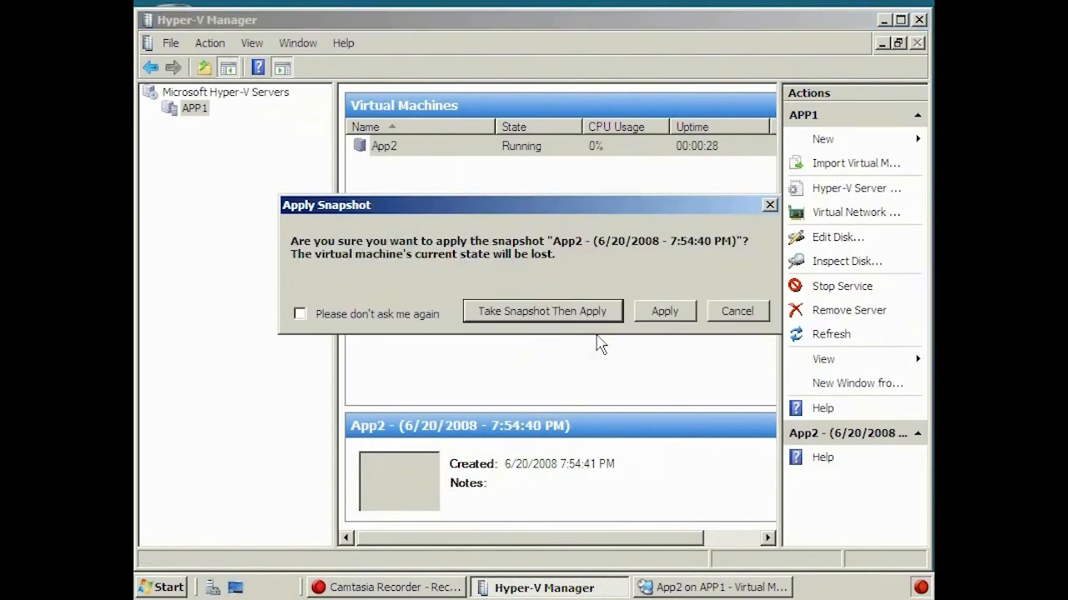
{"action": "left_click", "coordinate": [557, 313]}
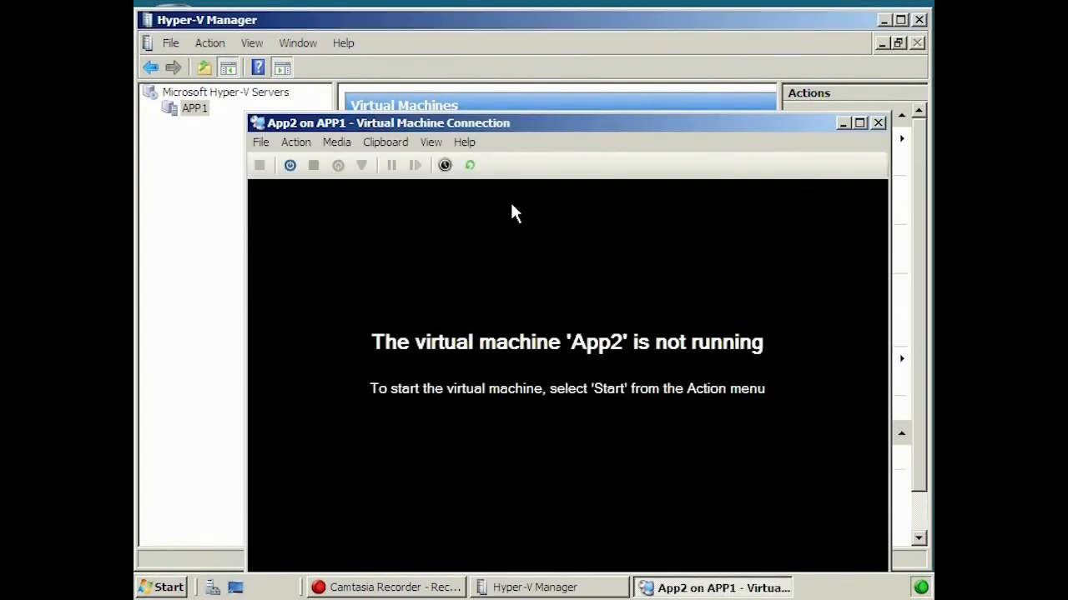
{"action": "left_click", "coordinate": [436, 19]}
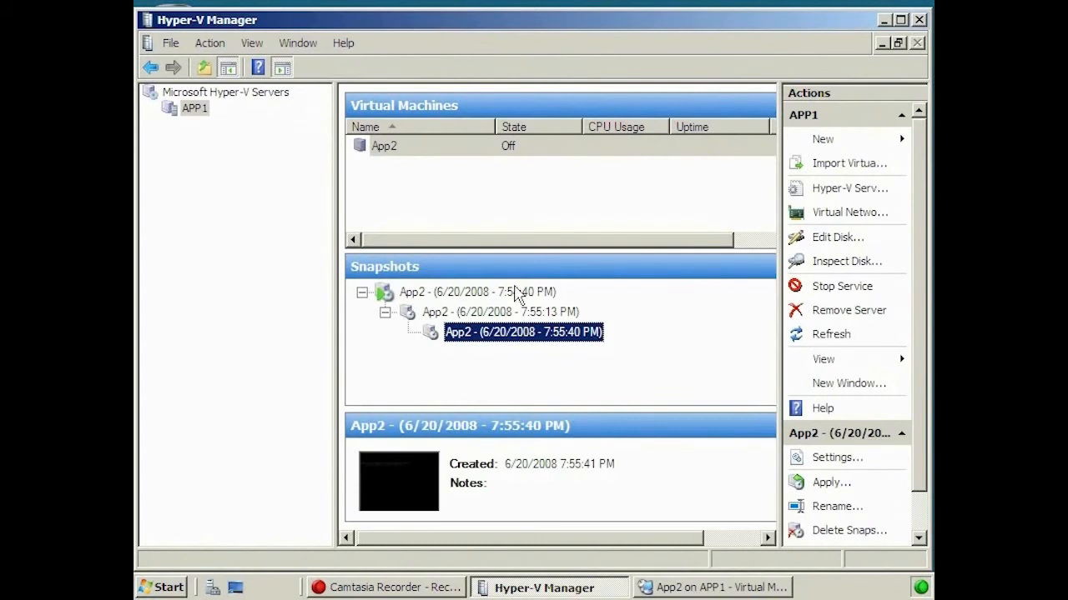